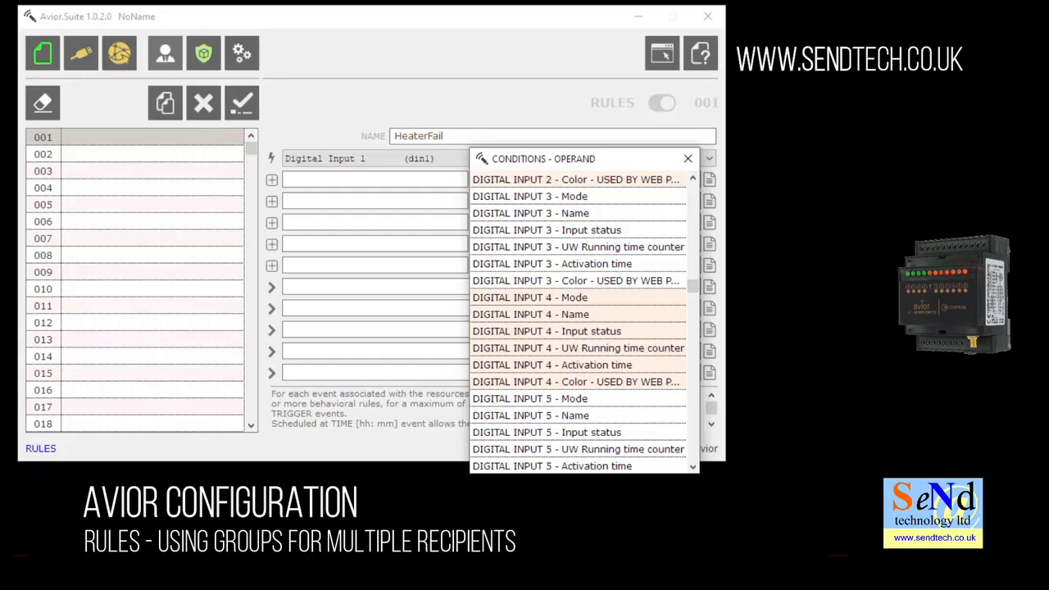
Give HeaterFail the condition DIGITAL INPUT 2 - Input status EQUAL 0 and bring up the action command list.
left_click(692, 178)
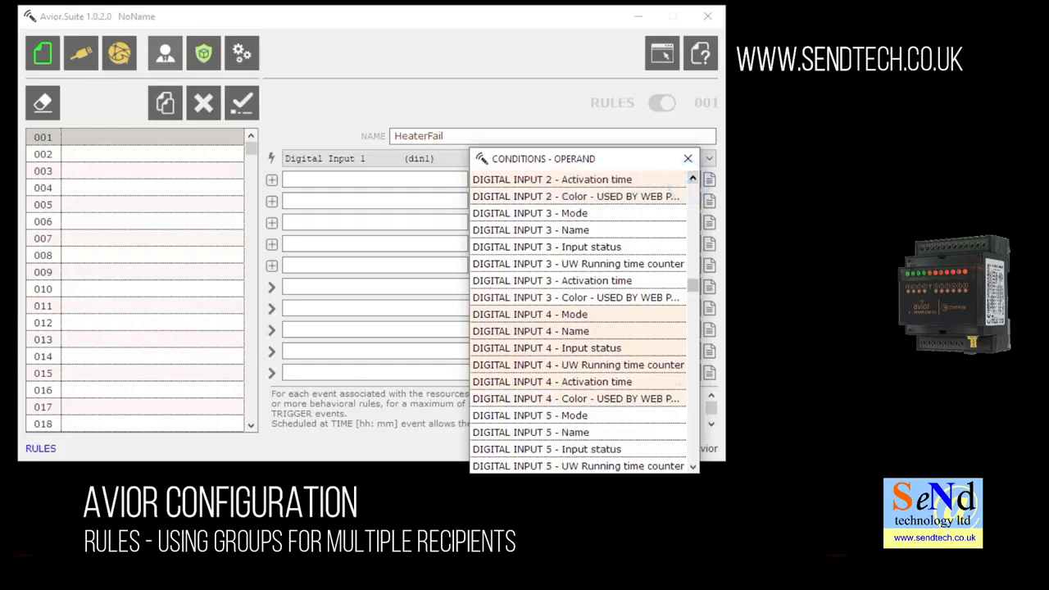
left_click(693, 178)
left_click(693, 178)
left_click(693, 178)
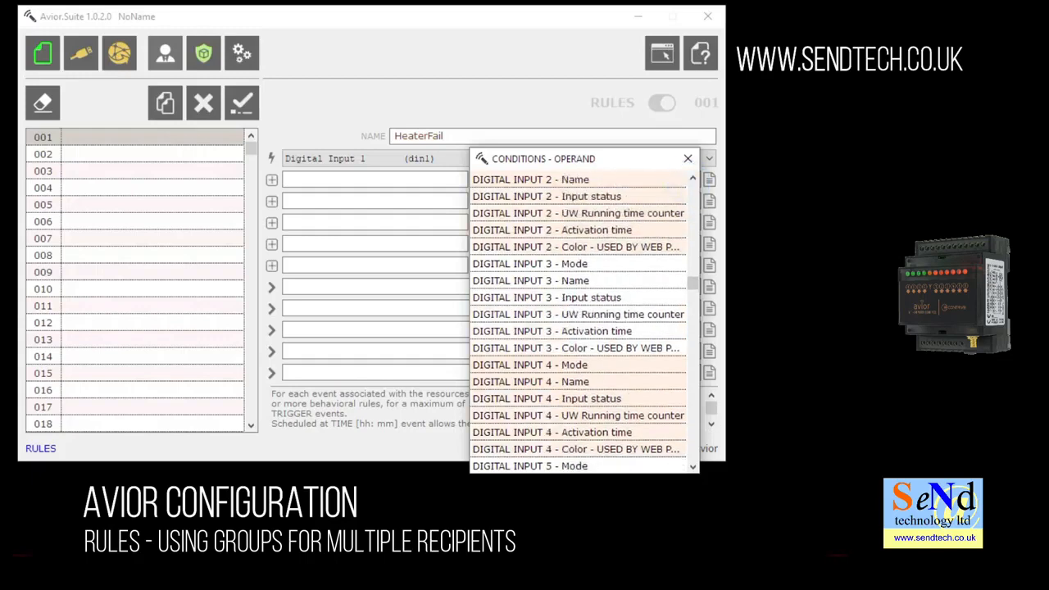
left_click(547, 196)
left_click(489, 180)
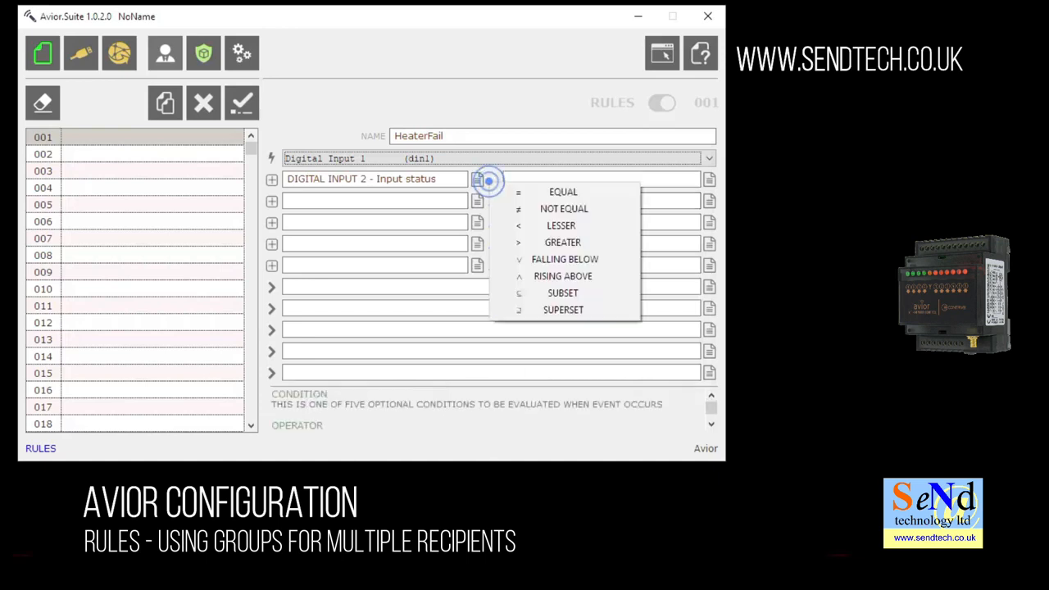
left_click(524, 191)
left_click(521, 182)
type("0")
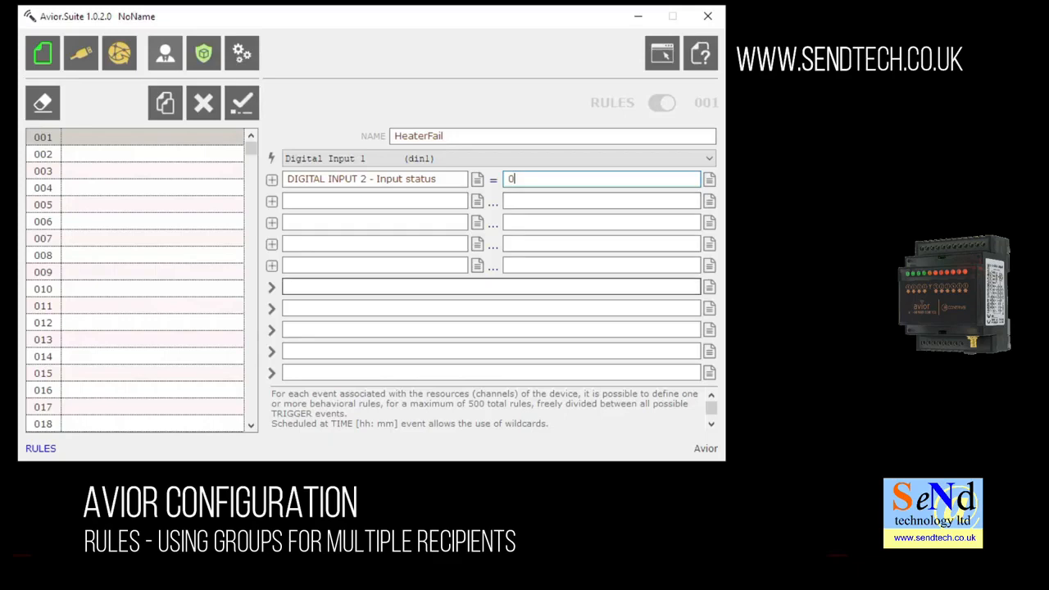
left_click(709, 287)
left_click_drag(767, 263, 595, 168)
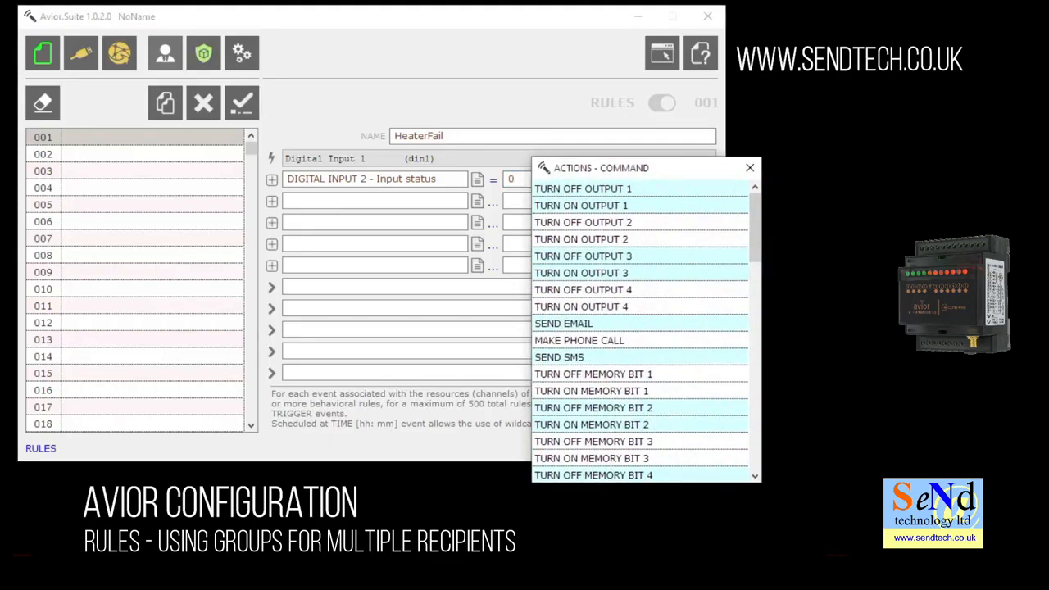
Add a SEND SMS action texting "Heater has failed" to a mobile number and save as rule 001.
left_click(568, 358)
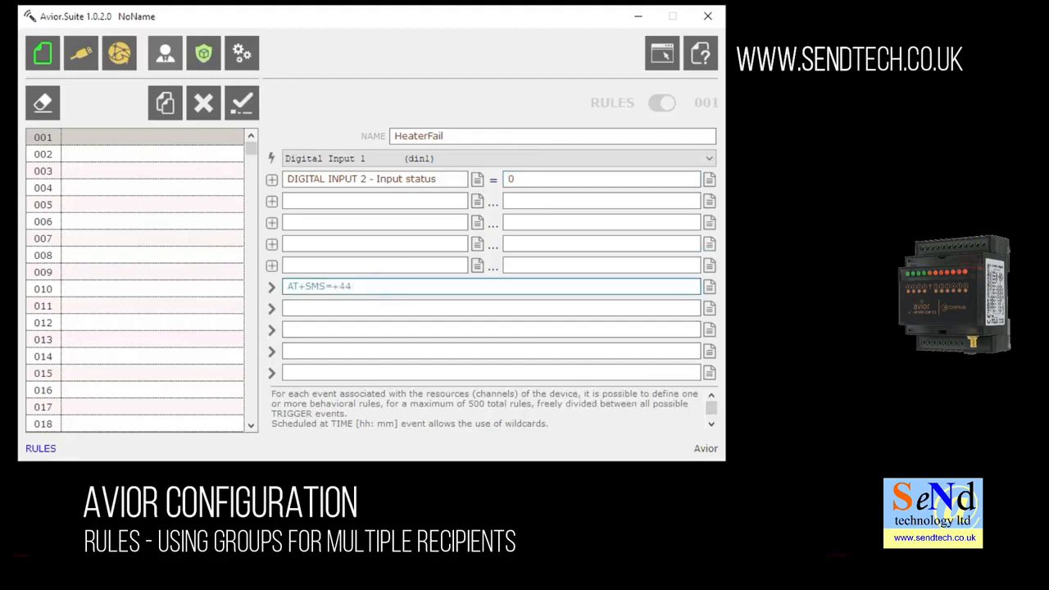
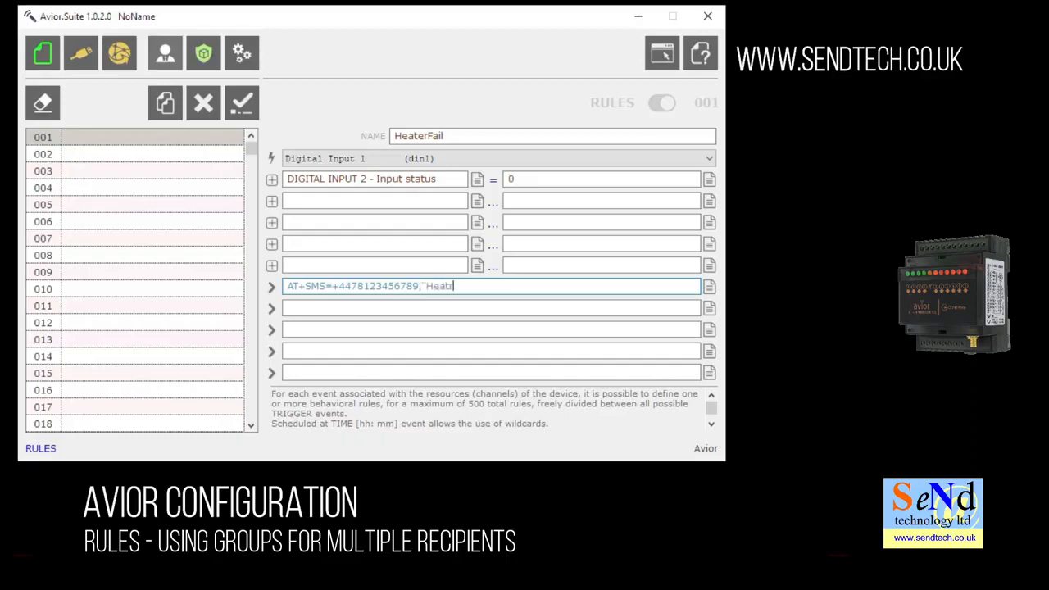
left_click(242, 102)
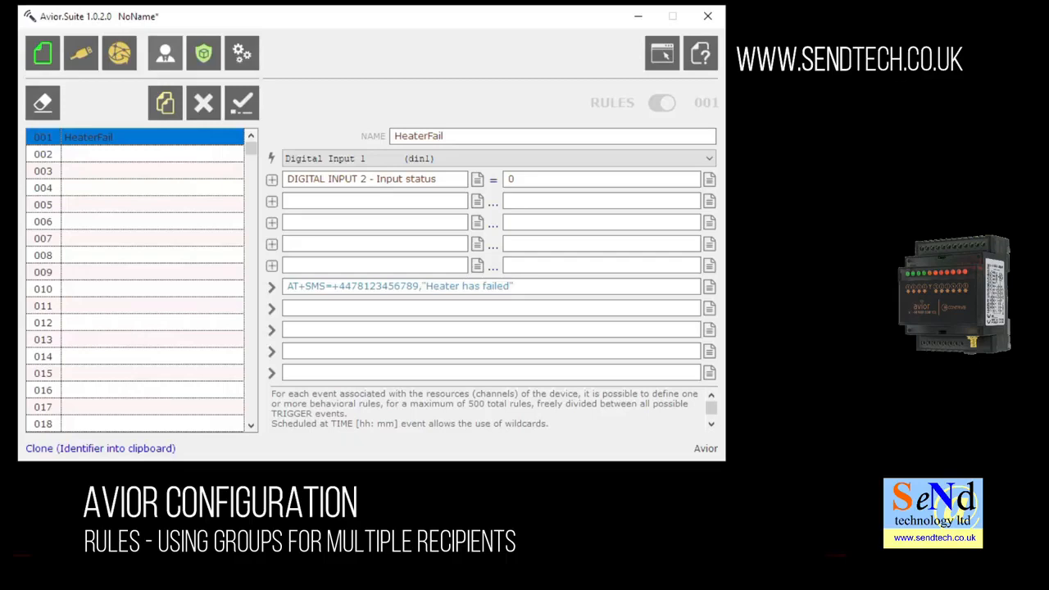
Clone HeaterFail into rules 002 and 003, each with a different phone number.
left_click(165, 102)
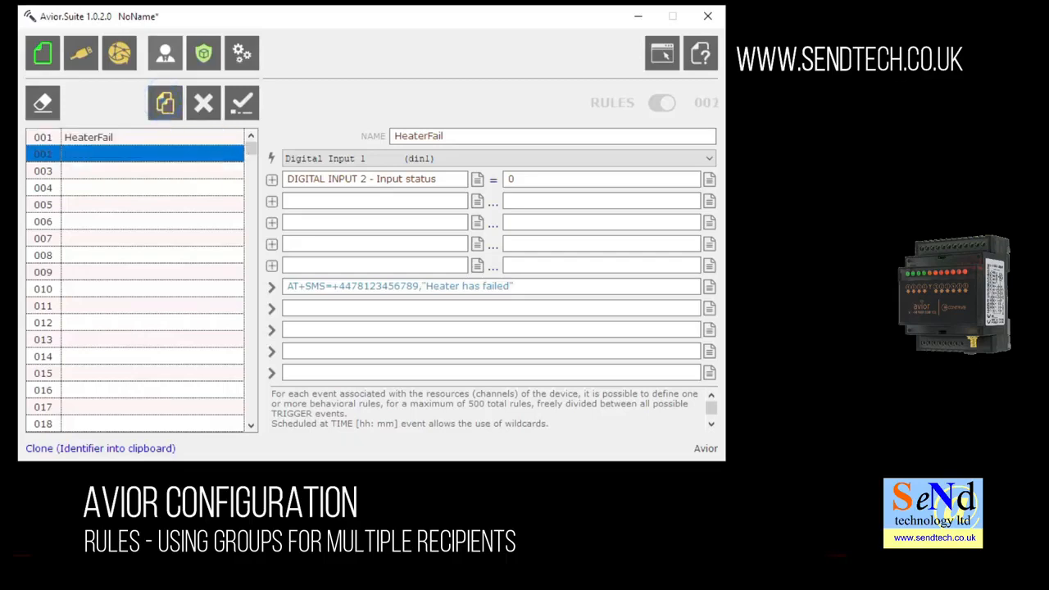
left_click_drag(420, 286, 351, 286)
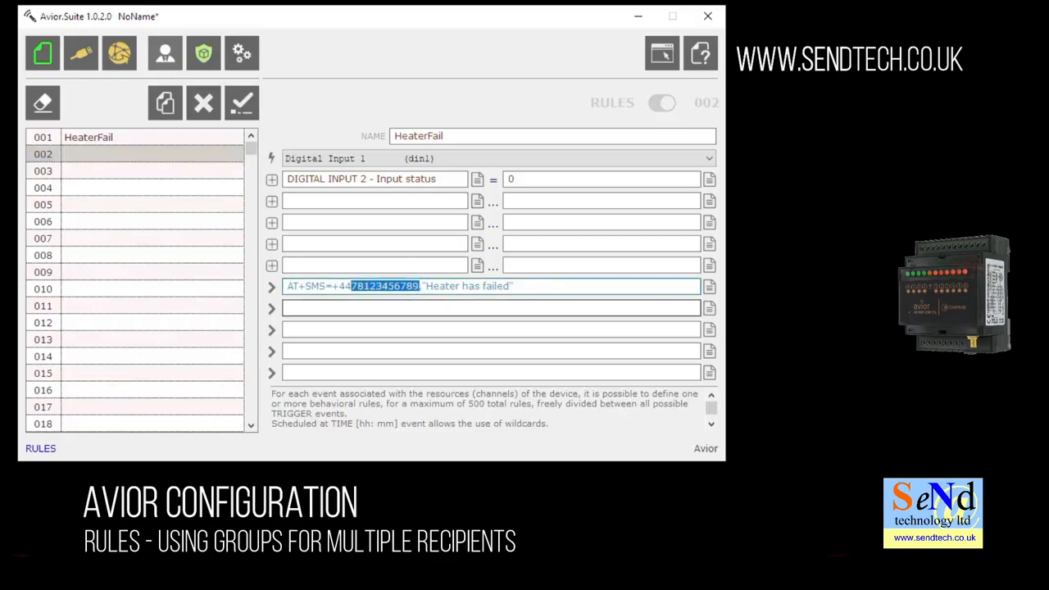
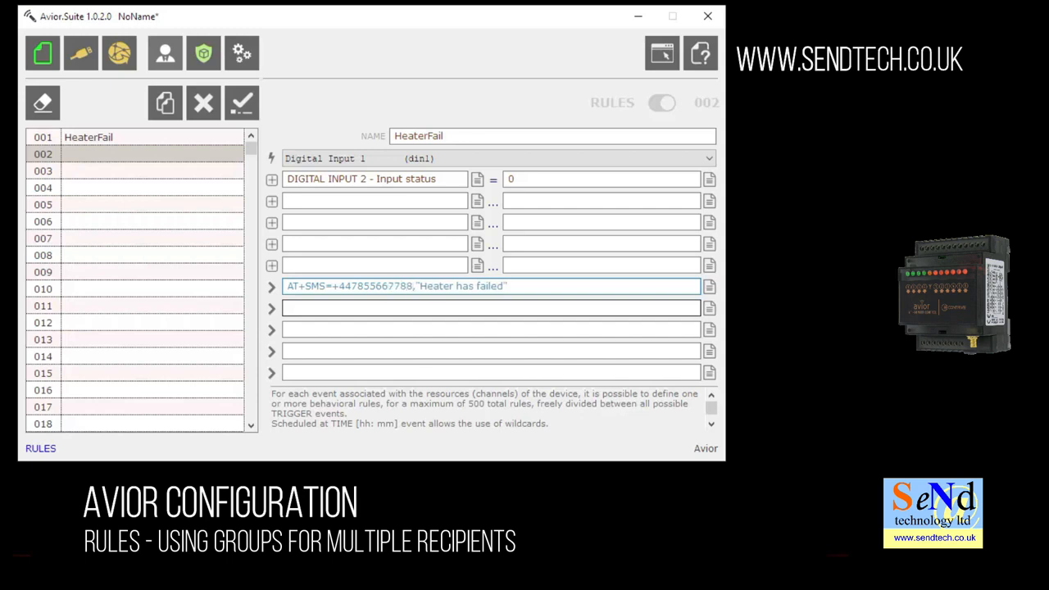
type(",")
left_click(241, 102)
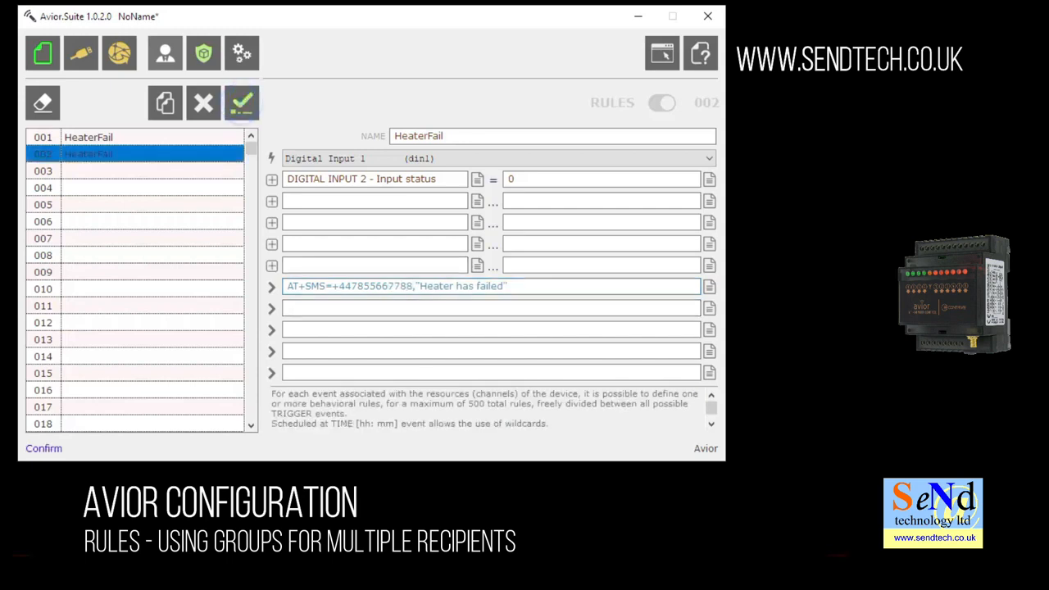
left_click(165, 103)
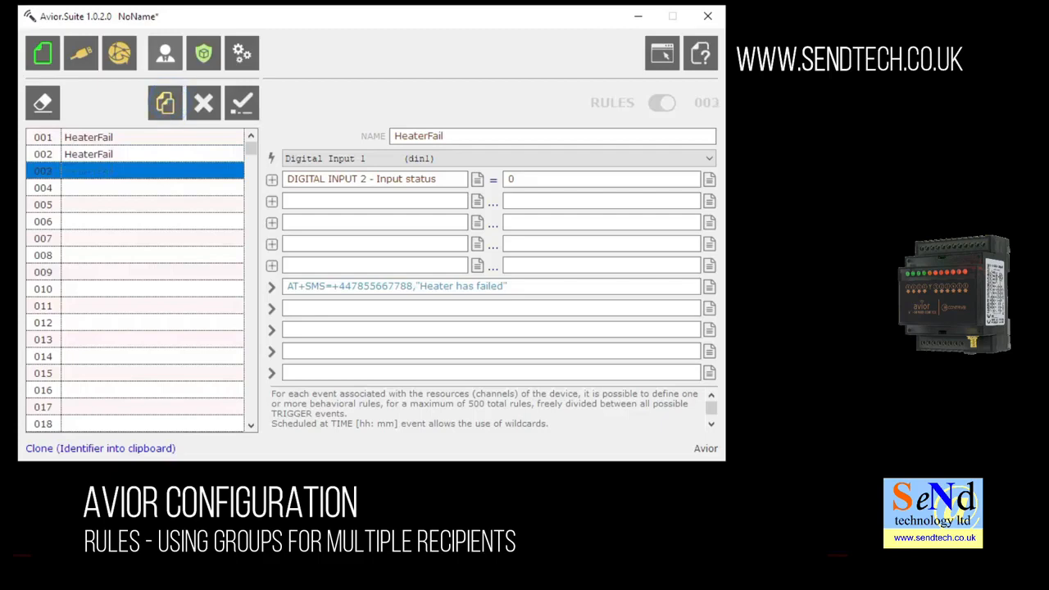
mouse_move(363, 286)
left_mouse_down()
mouse_move(413, 286)
mouse_move(351, 286)
left_mouse_up()
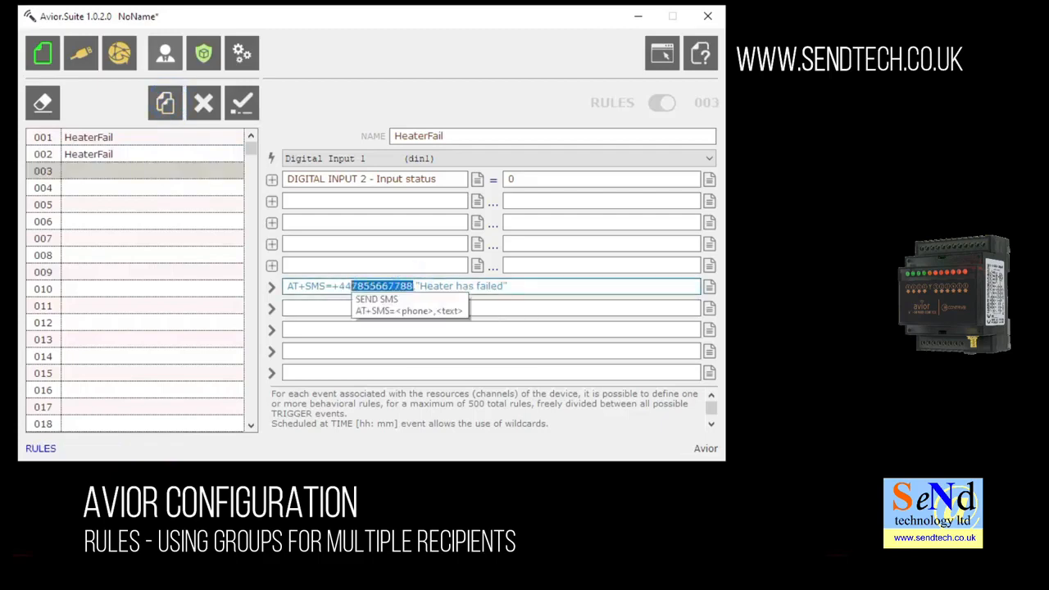
type("65789")
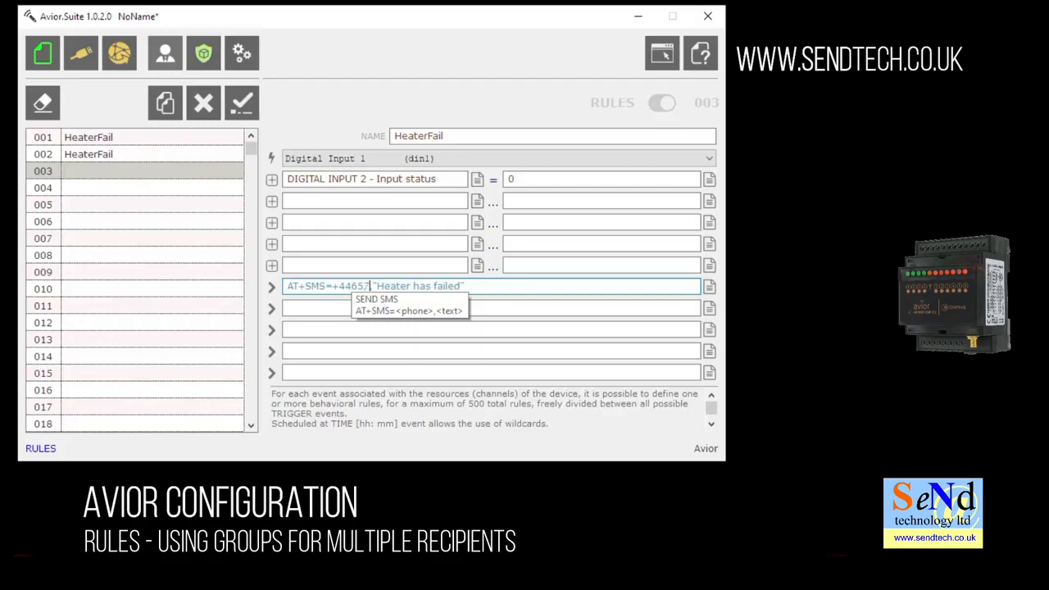
type("000")
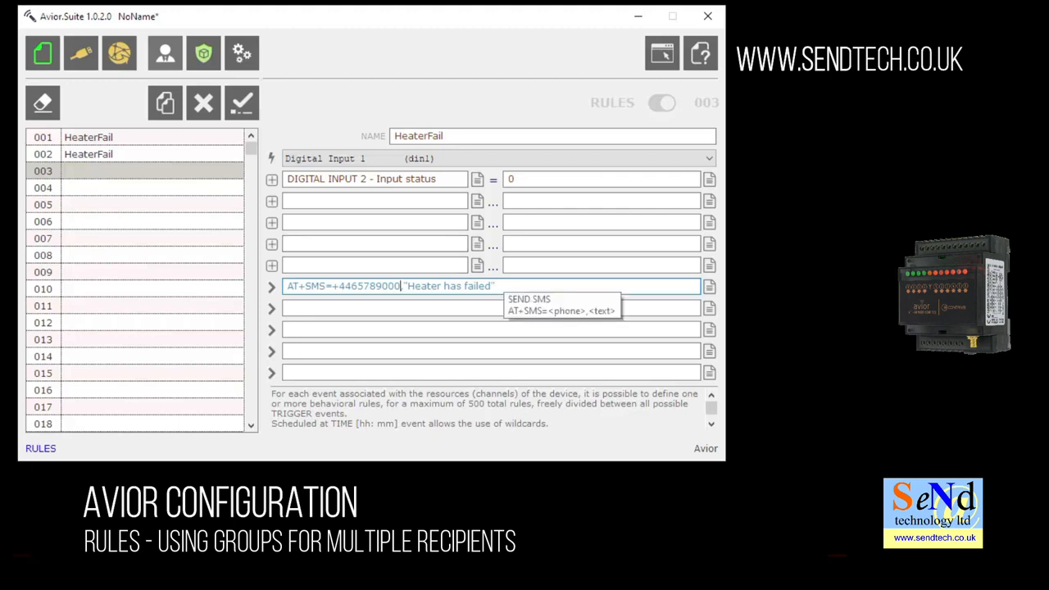
left_click(239, 102)
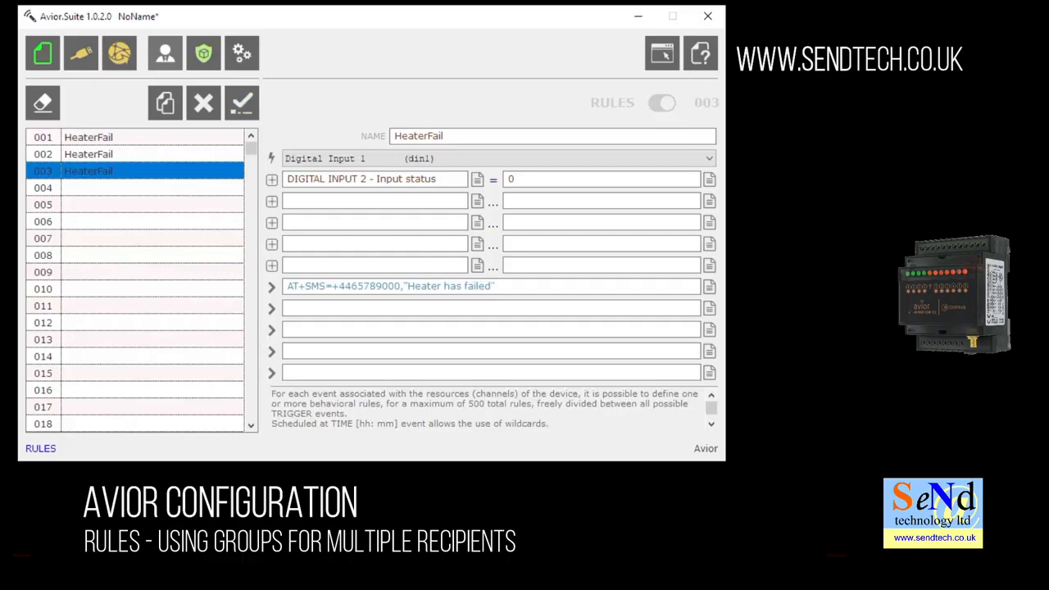
Delete rules 002 and 003, leaving HeaterFail as the only rule, and go to Users.
left_click(131, 153)
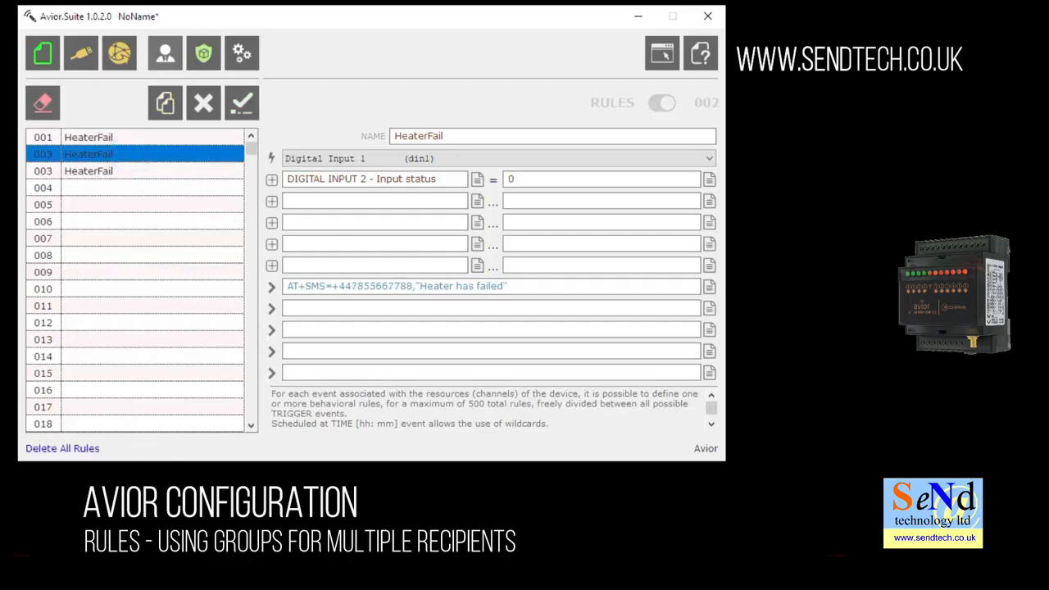
left_click(204, 101)
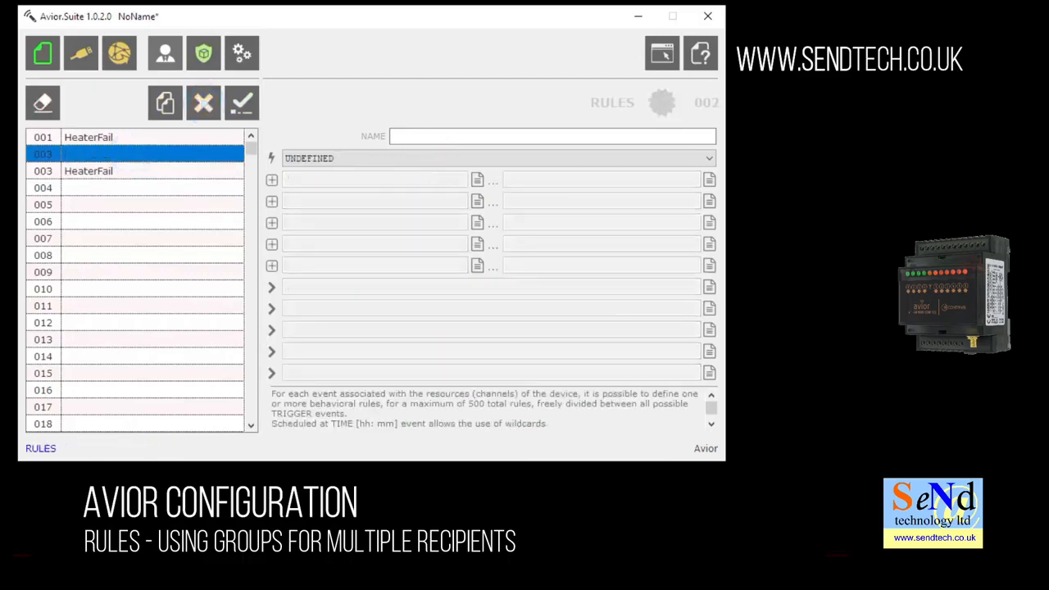
left_click(152, 169)
left_click(204, 102)
left_click(164, 53)
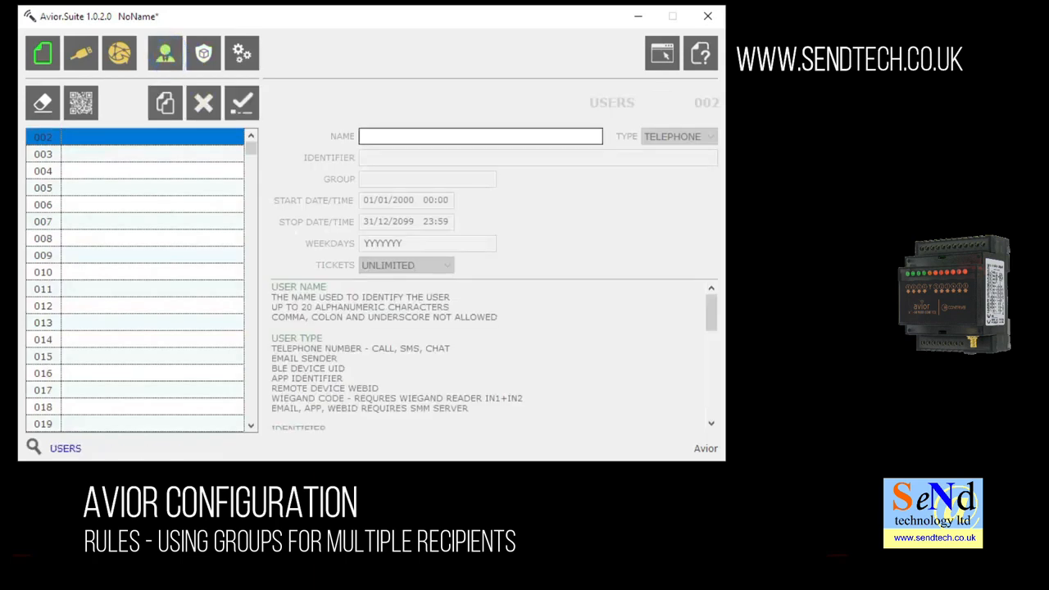
Save user 002 with a name, phone number and group 'all', then clone it into slot 001.
left_click(363, 135)
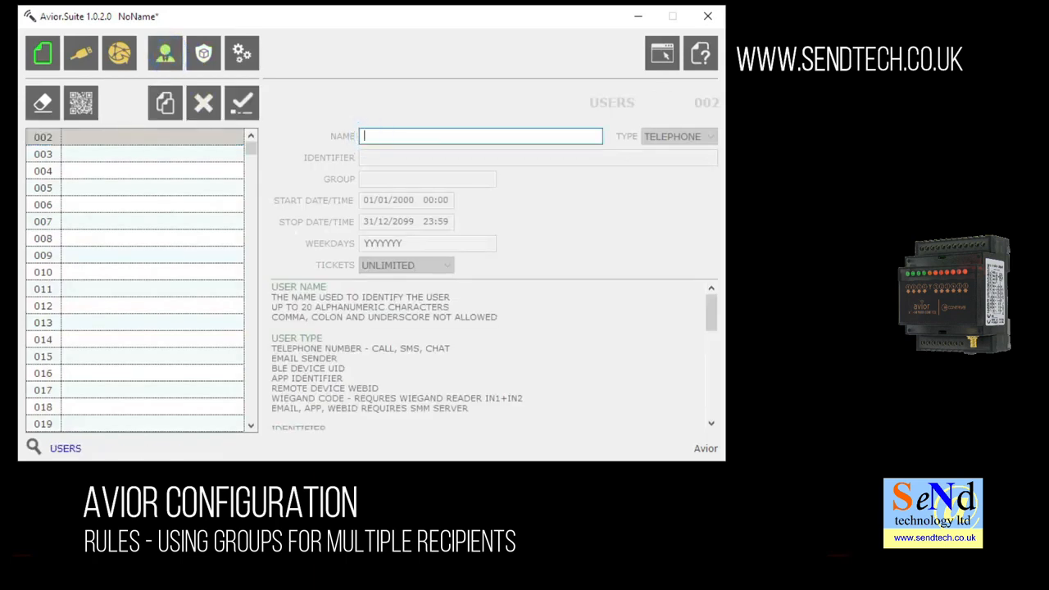
type("Mark")
left_click(382, 157)
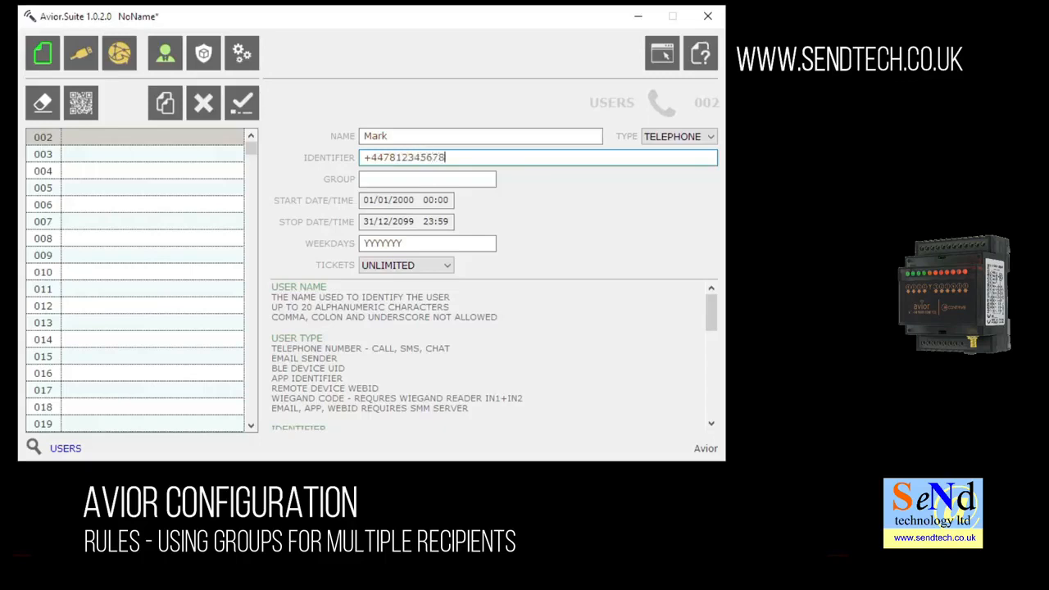
left_click(365, 172)
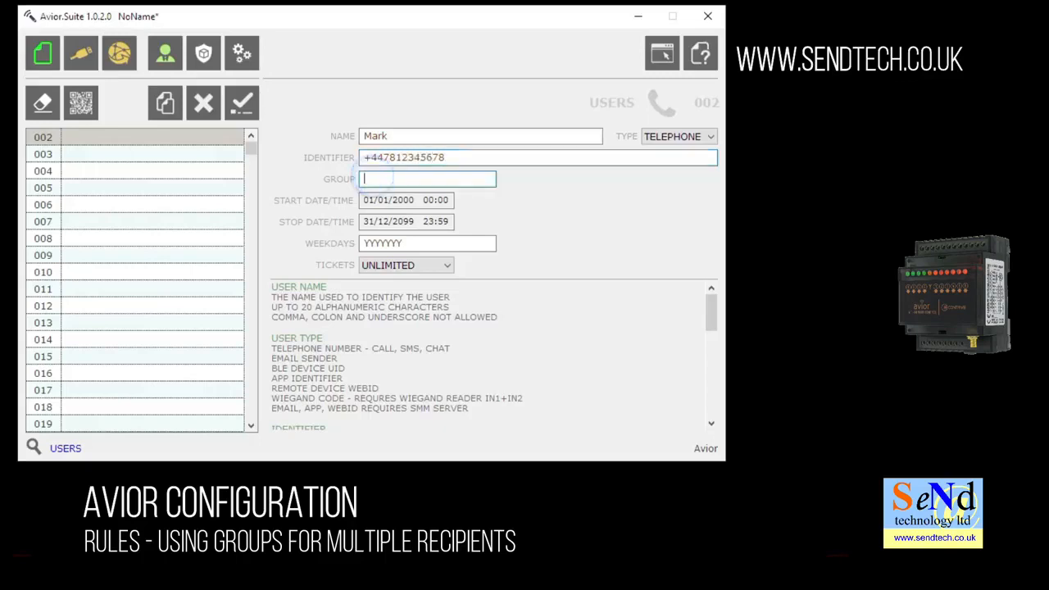
type("all")
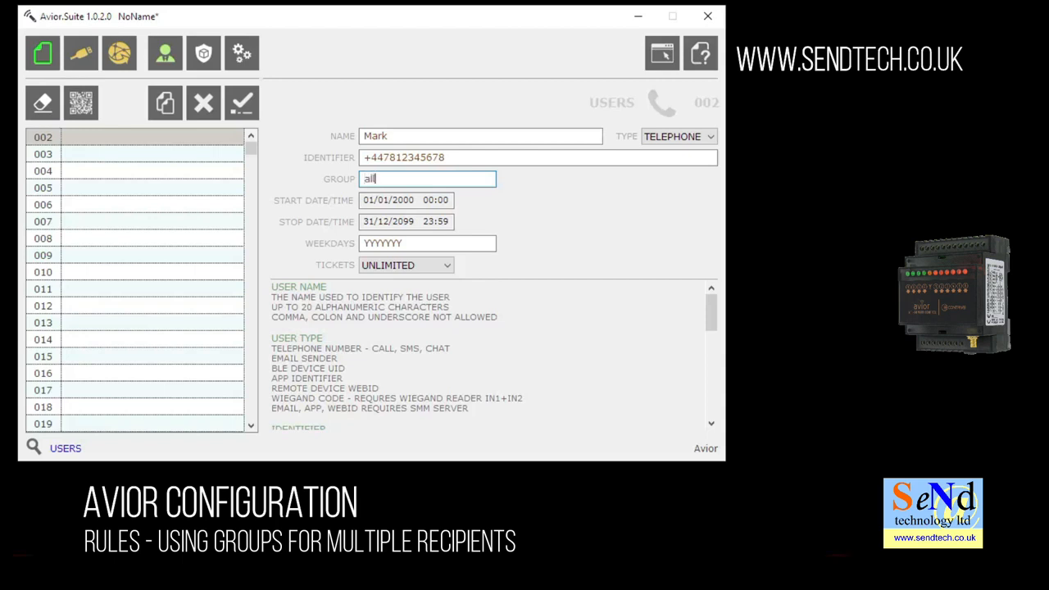
left_click(242, 102)
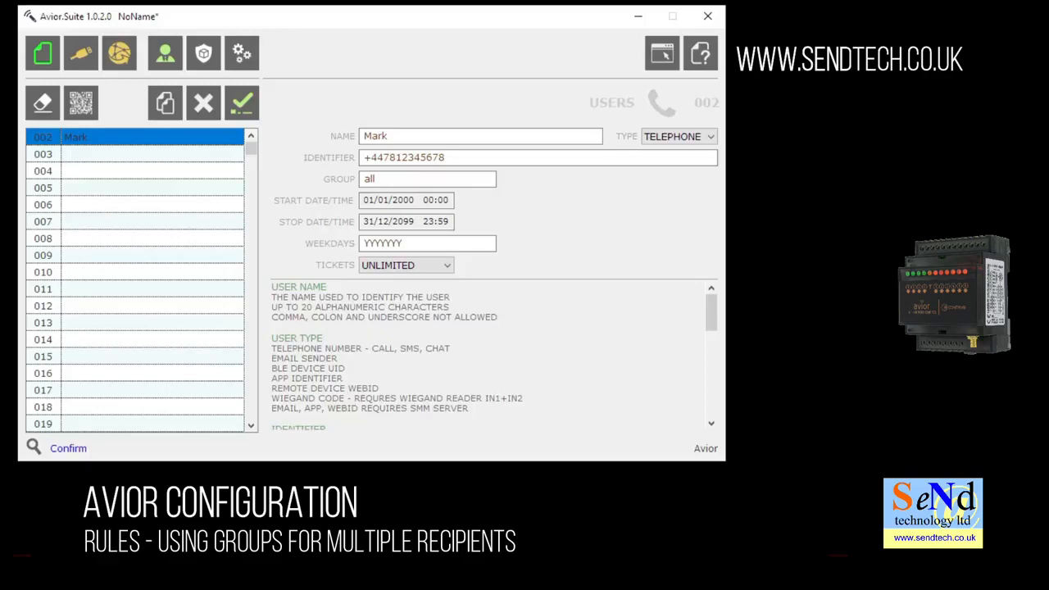
left_click(164, 103)
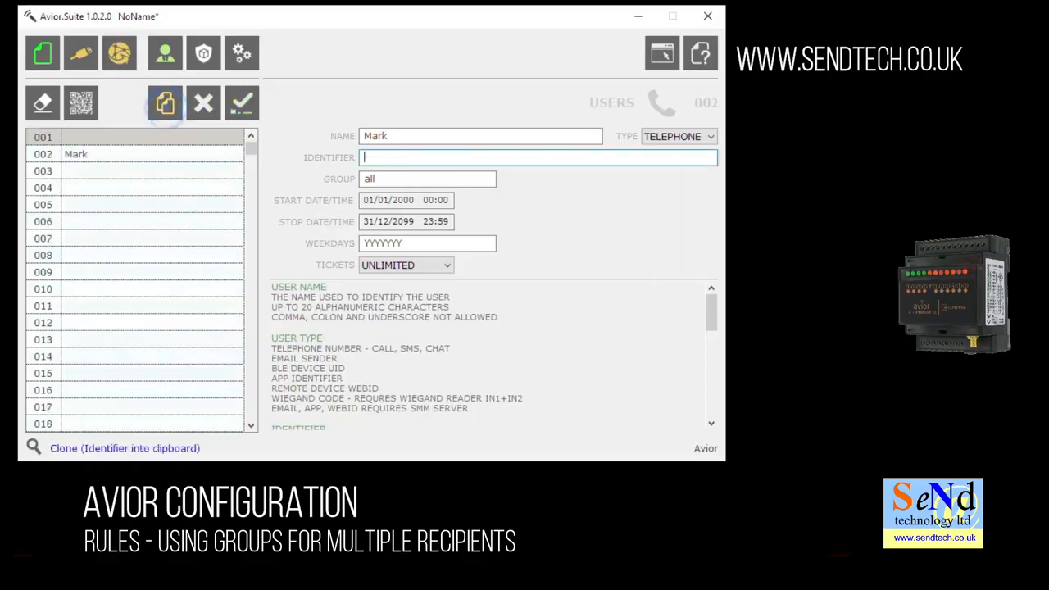
Give user 001 a new name and phone number in group 'all' and save it.
double_click(413, 139)
type("Dave")
left_click(374, 158)
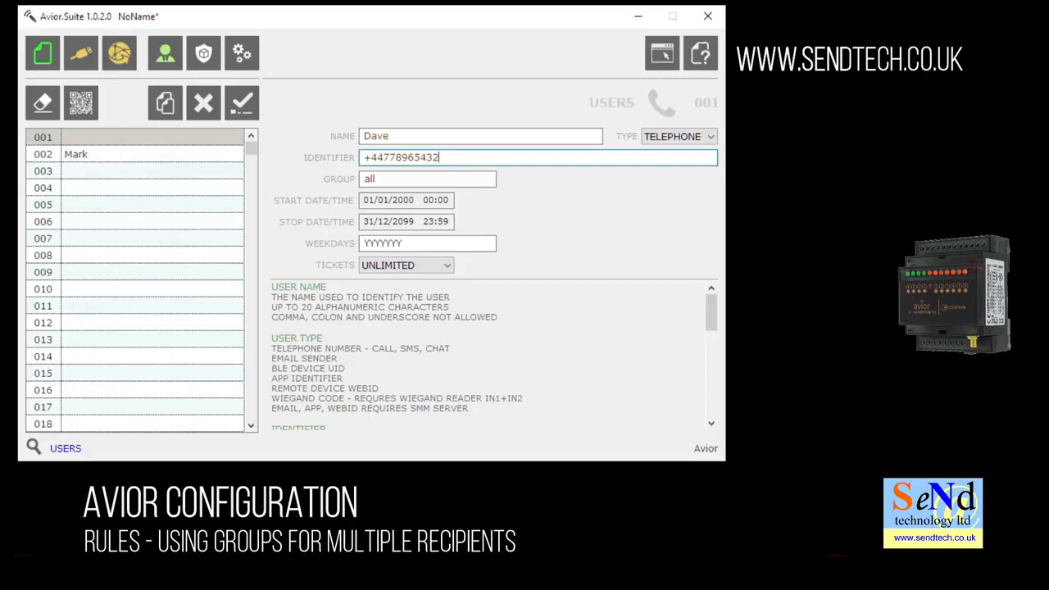
key("Tab")
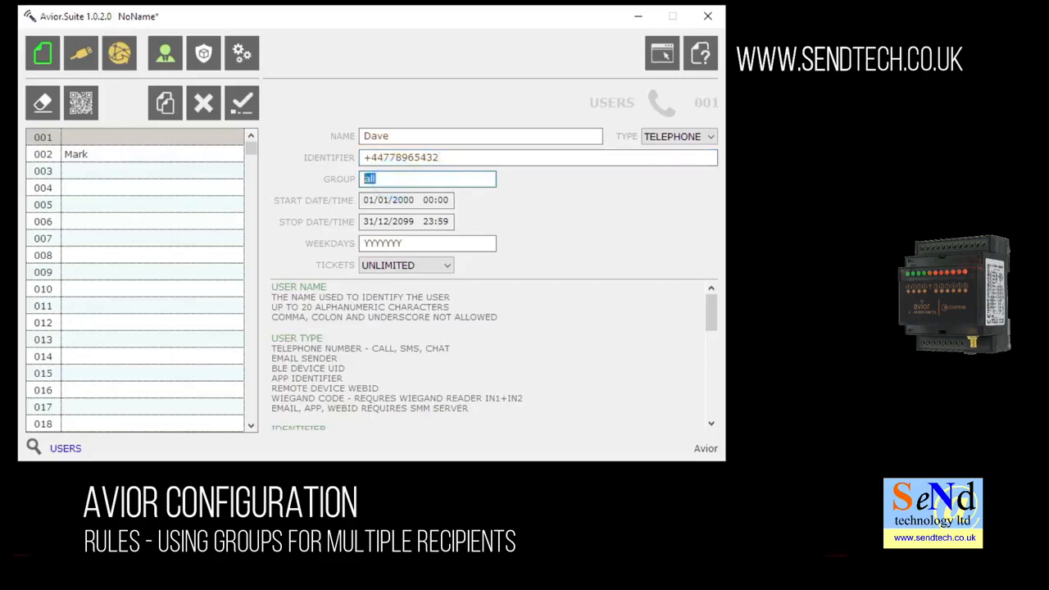
left_click(242, 102)
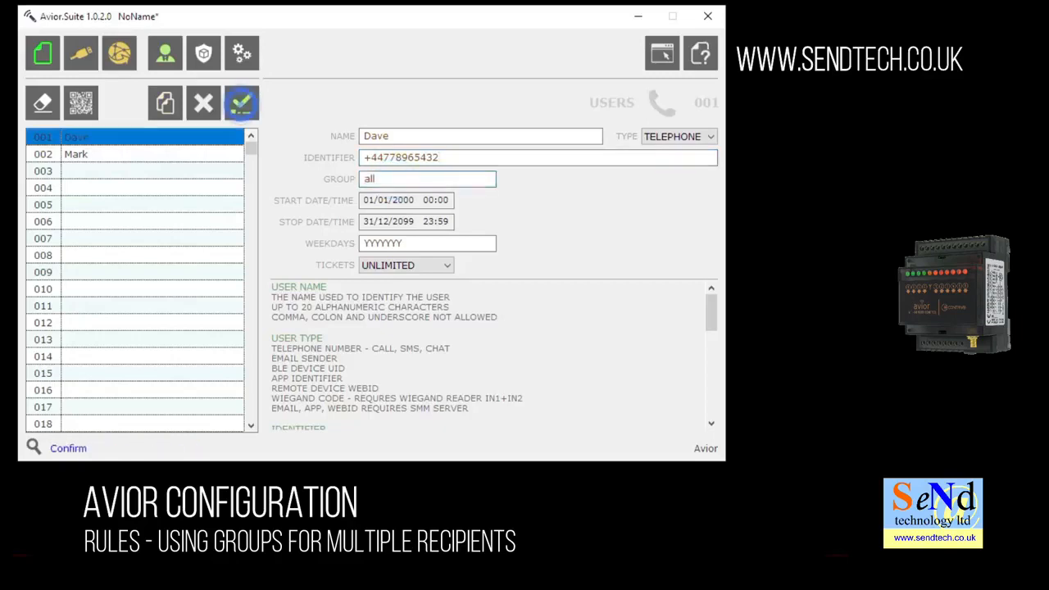
Clone into user 003 with another name and phone number, save, and clone again into slot 004.
left_click(165, 102)
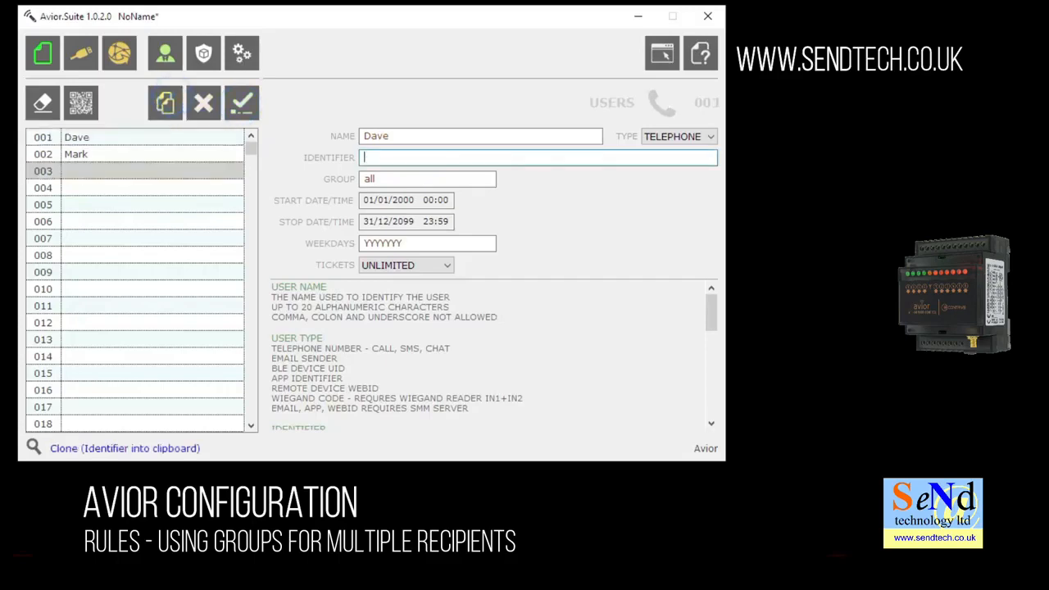
double_click(393, 136)
type("Pete")
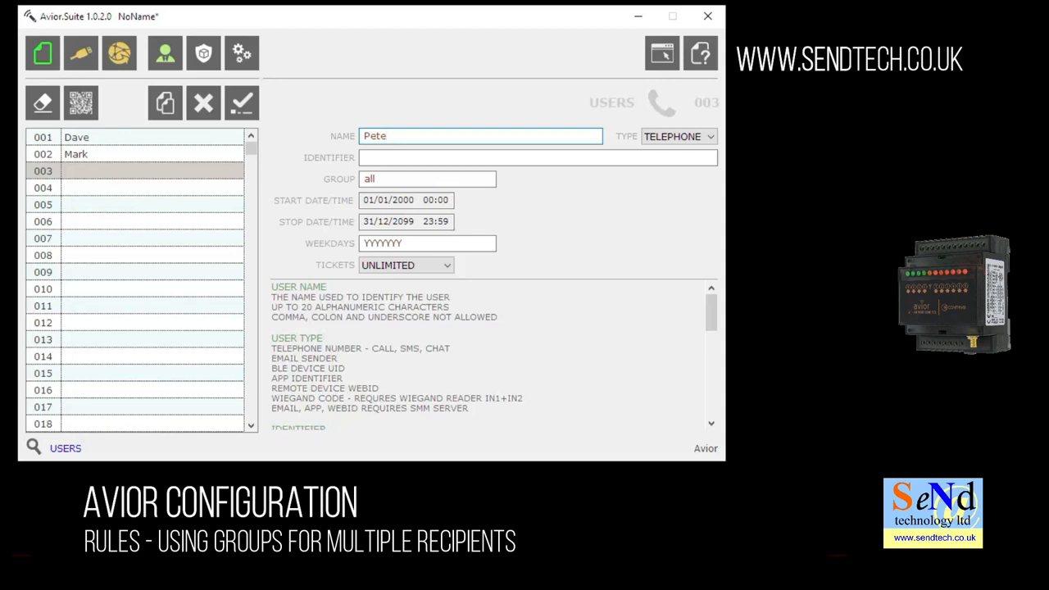
key("Tab")
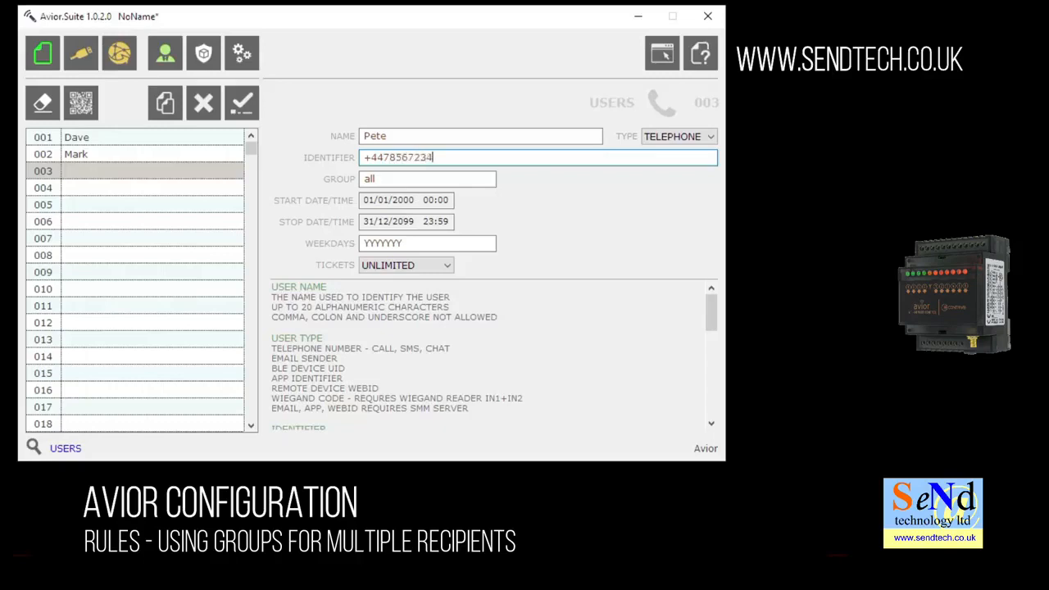
left_click(241, 102)
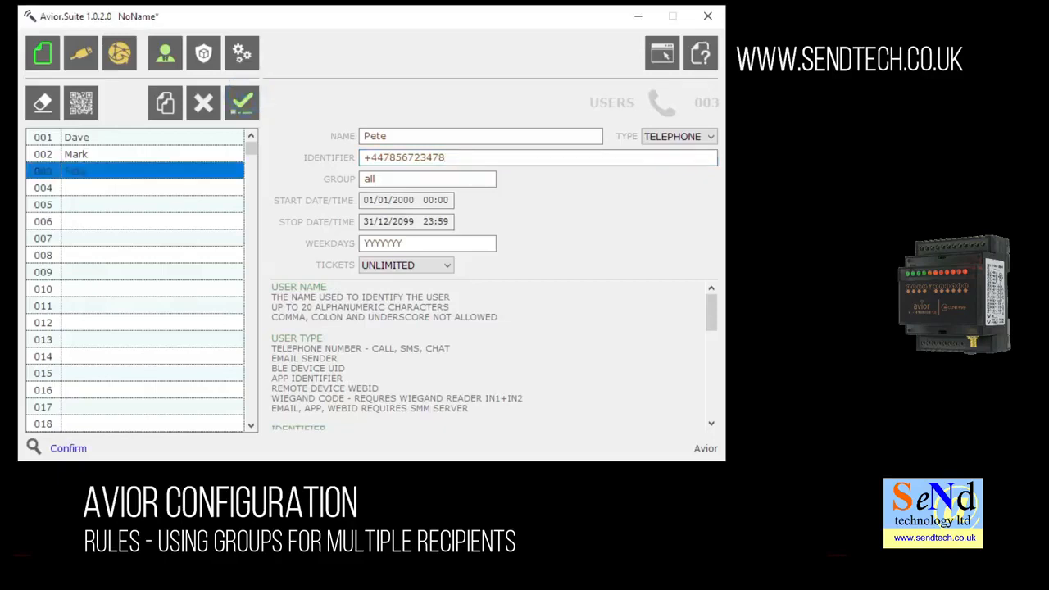
left_click(165, 103)
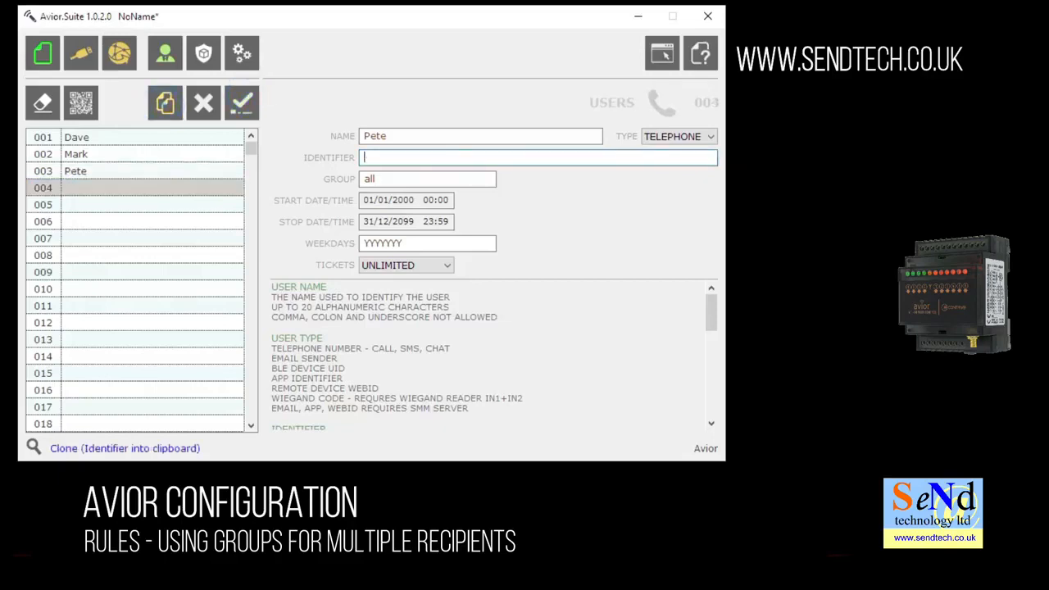
Give user 004 the night user's name and its own phone number, and save it.
double_click(398, 135)
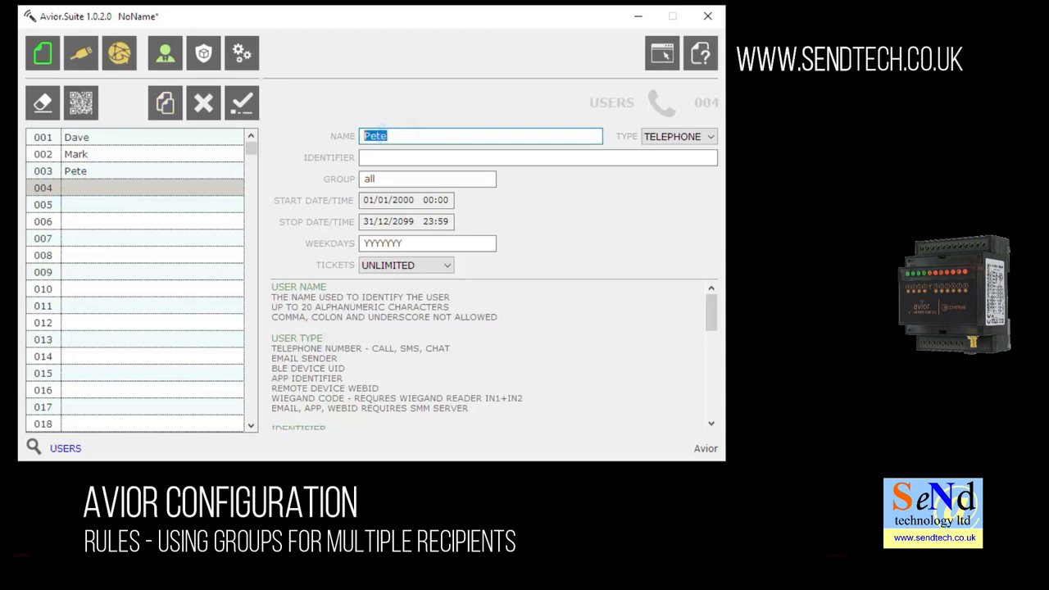
type("JohnNight")
left_click(363, 157)
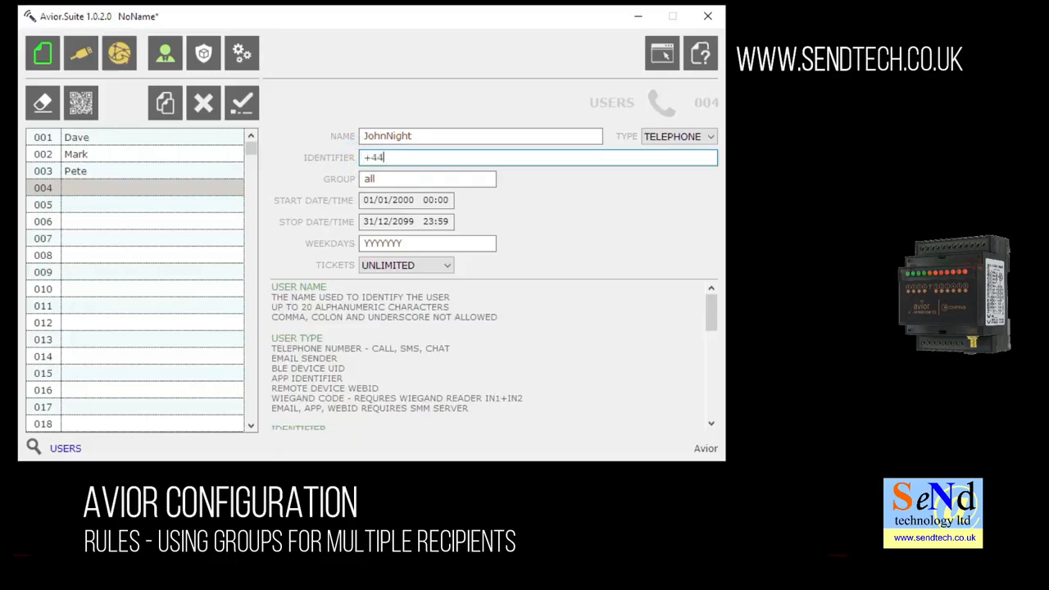
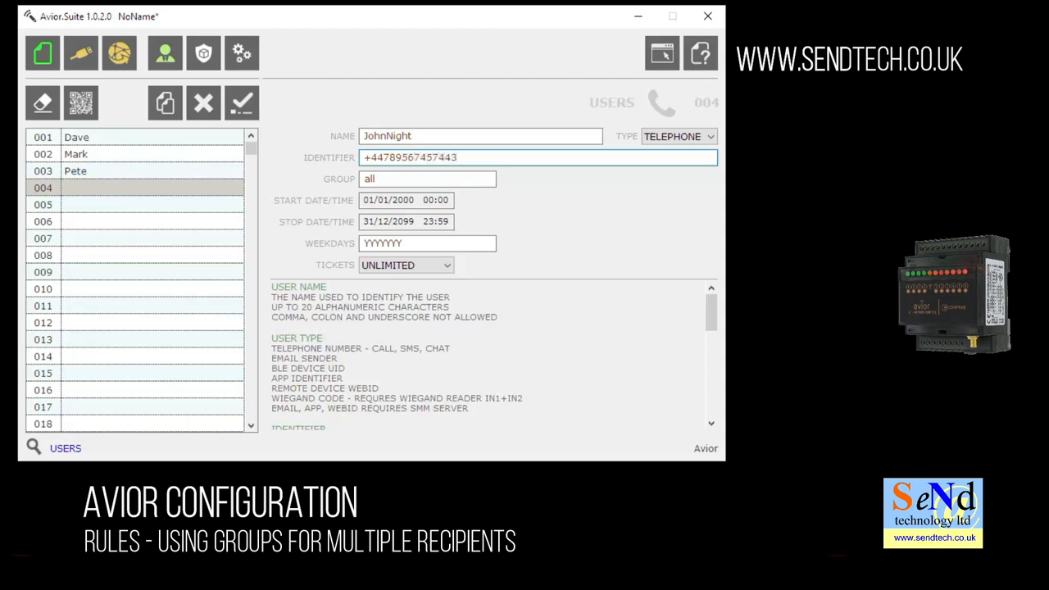
left_click(242, 103)
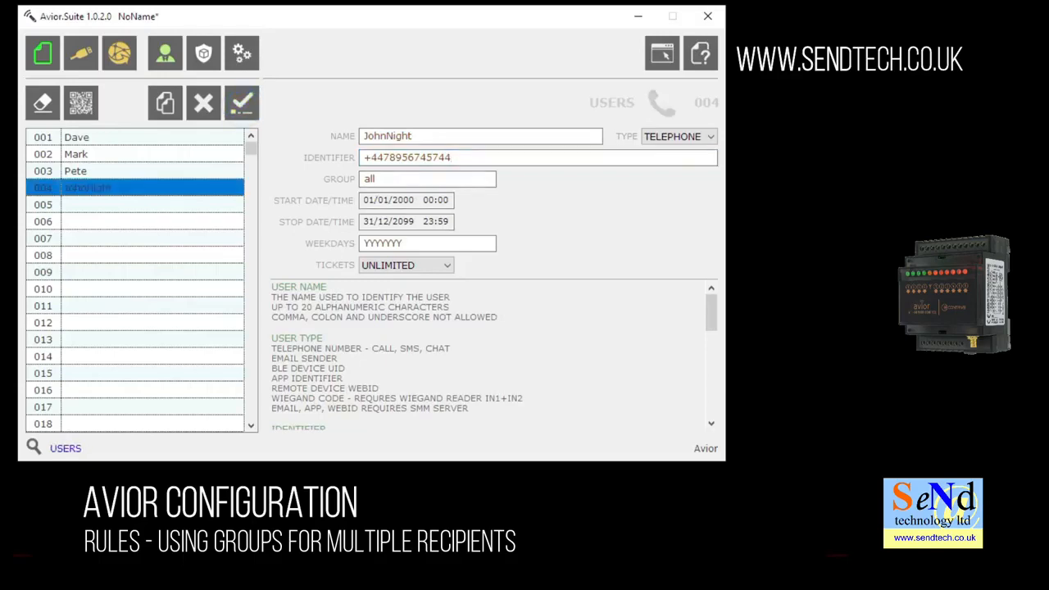
Change user 004's group from 'all' to 'night', save, and return to the rules page.
double_click(399, 179)
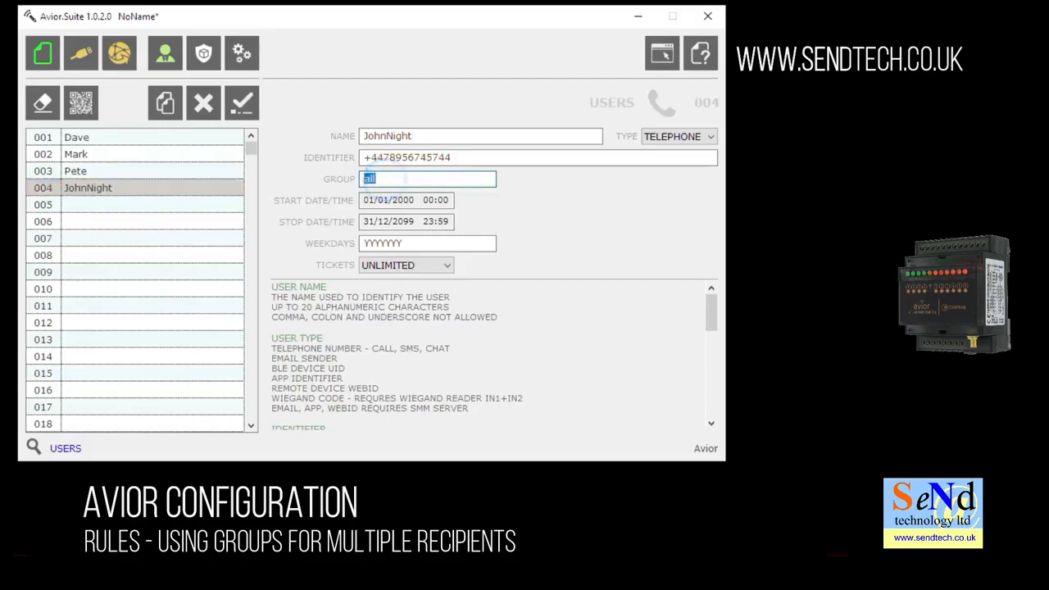
type("night")
left_click(242, 102)
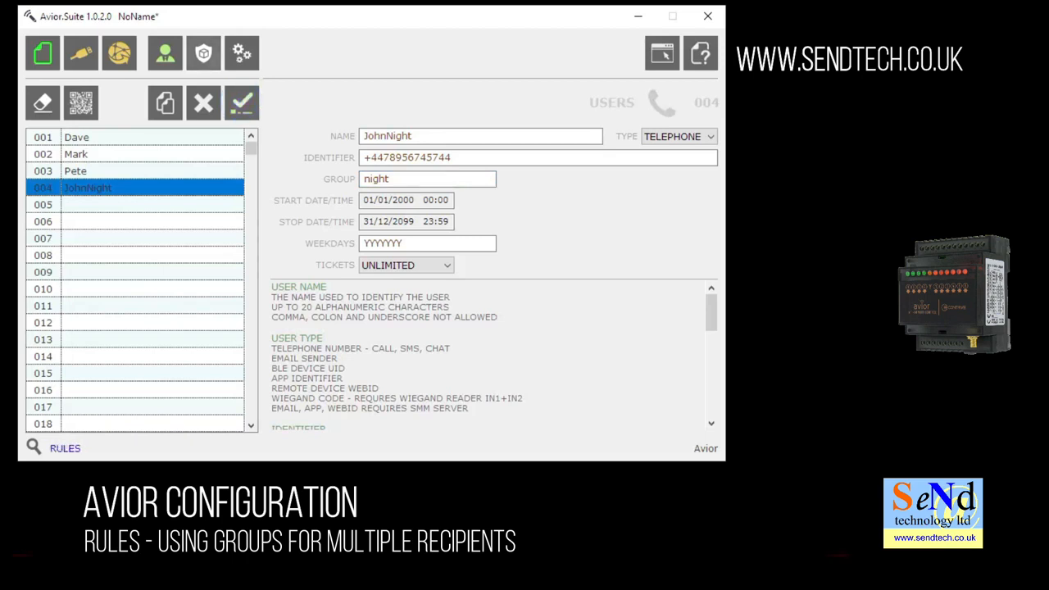
left_click(204, 54)
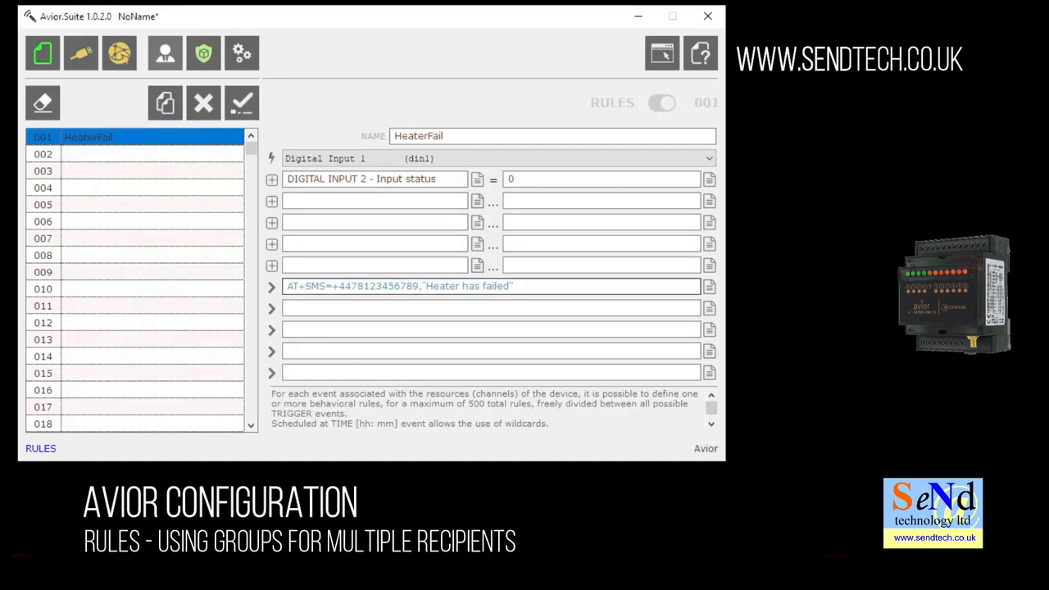
Change HeaterFail's SMS to AT+SMS=all,"Heater has failed", save it, and select empty rule 002.
left_click_drag(420, 286, 332, 286)
type("all")
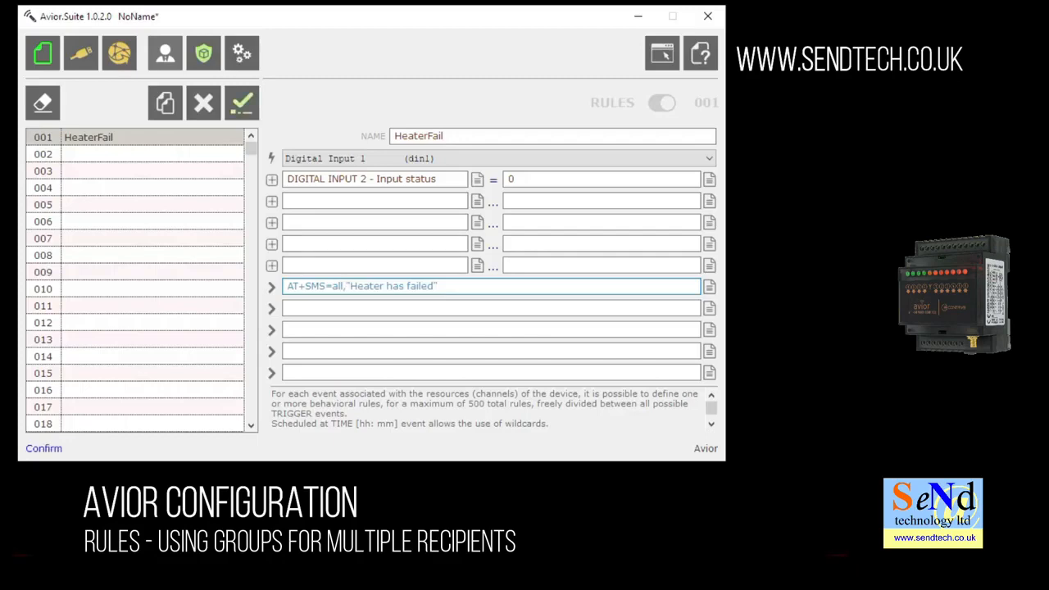
left_click(241, 103)
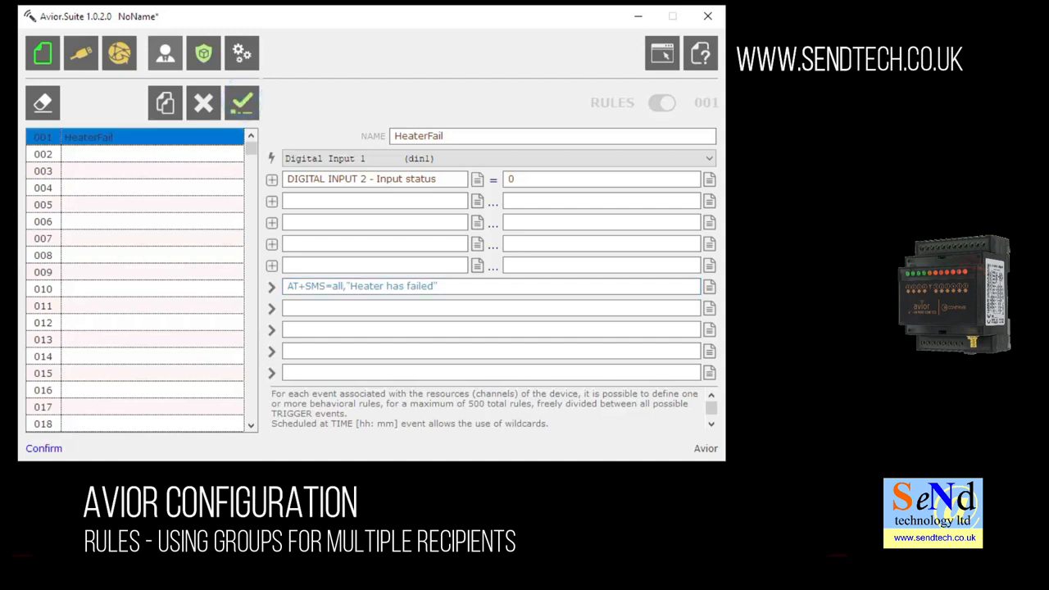
left_click(107, 155)
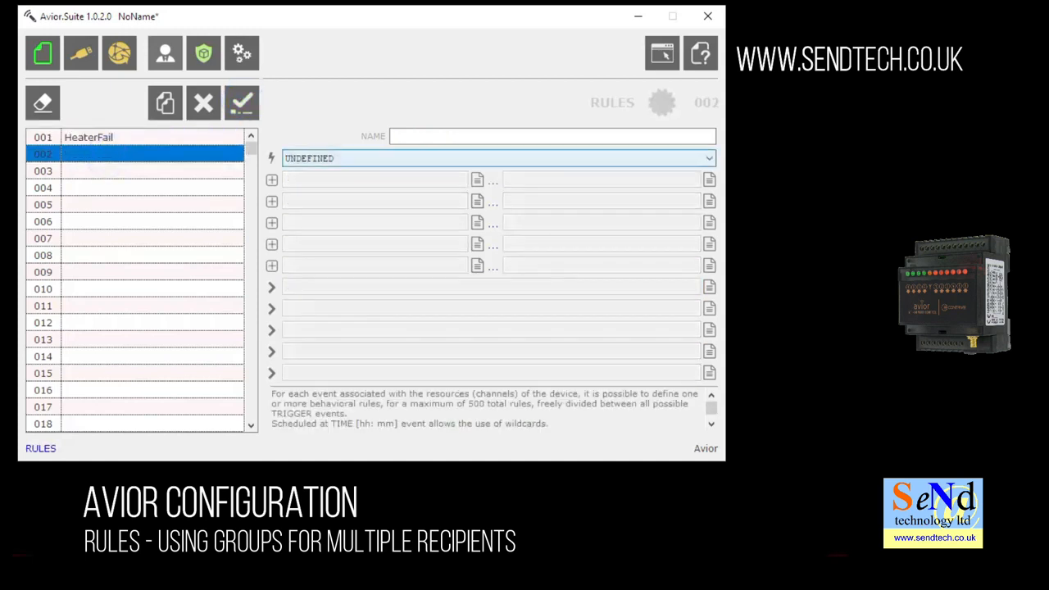
Name rule 002 PowerFail and trigger it on Main power supply.
left_click(406, 136)
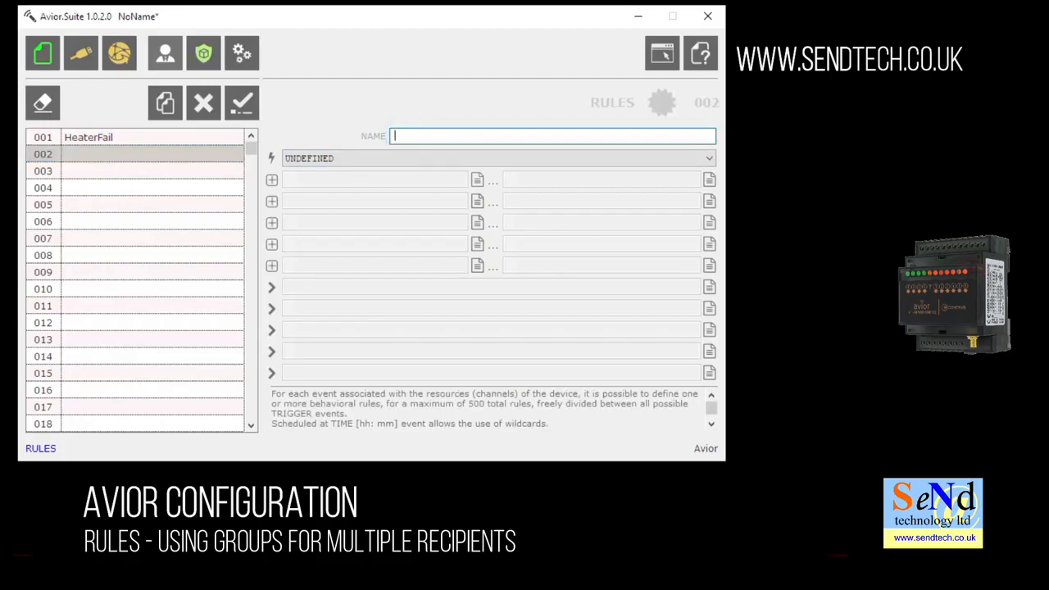
type("Power")
type("Fail")
left_click(476, 158)
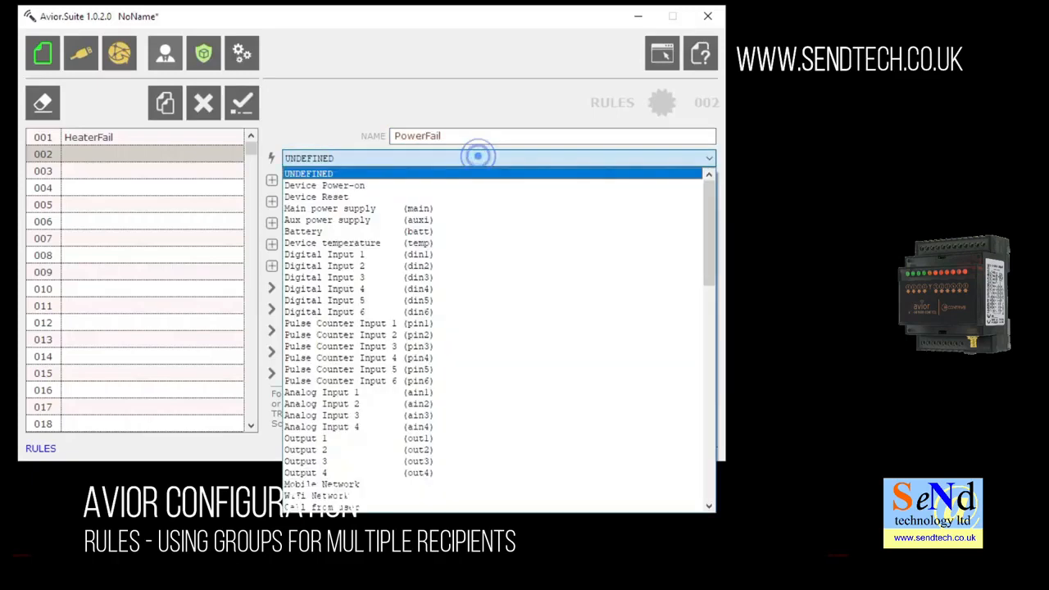
left_click(415, 209)
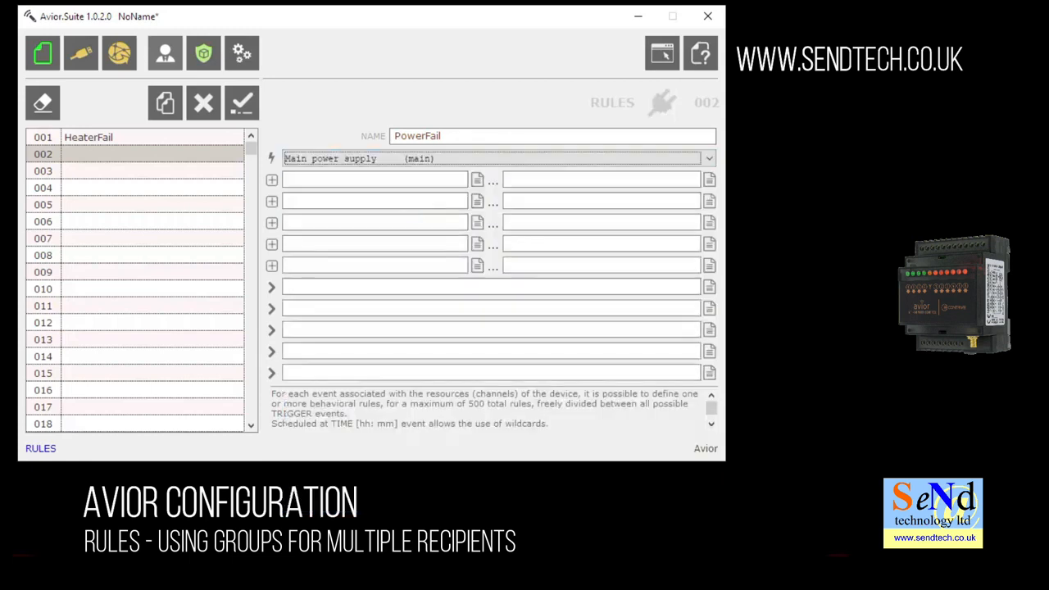
Set PowerFail's first condition to MAIN POWER SUPPLY - Input status EQUAL 0.
left_click(478, 179)
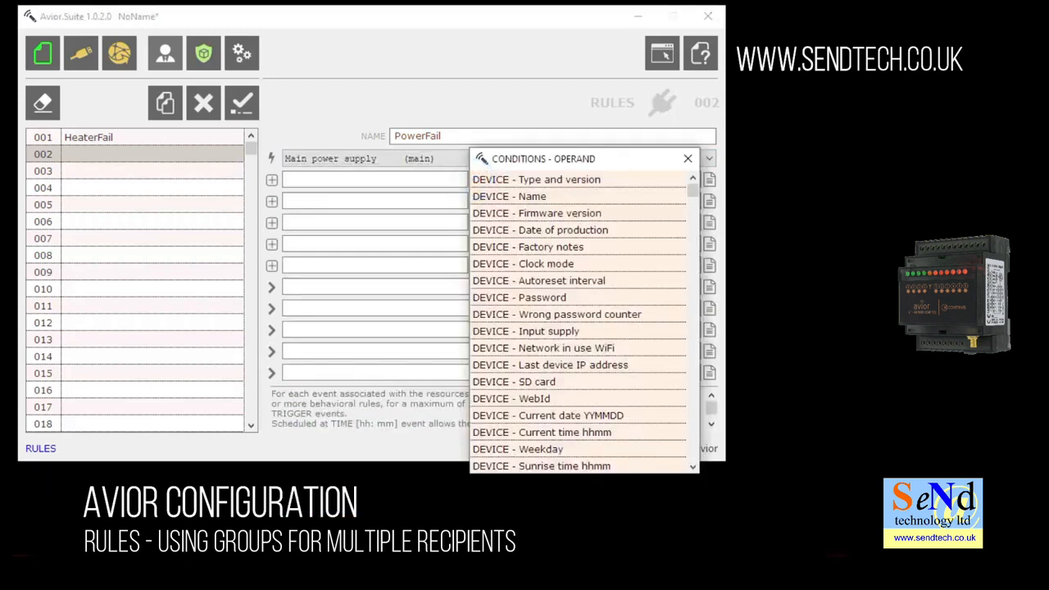
left_click_drag(690, 194, 692, 302)
left_click(579, 281)
left_click(544, 180)
left_click(478, 179)
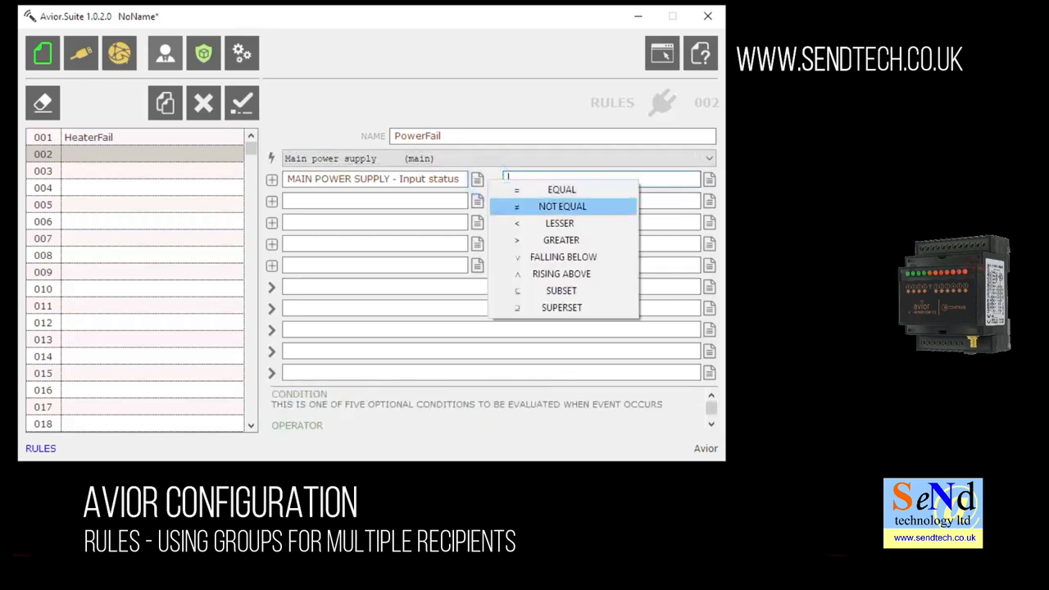
left_click(575, 188)
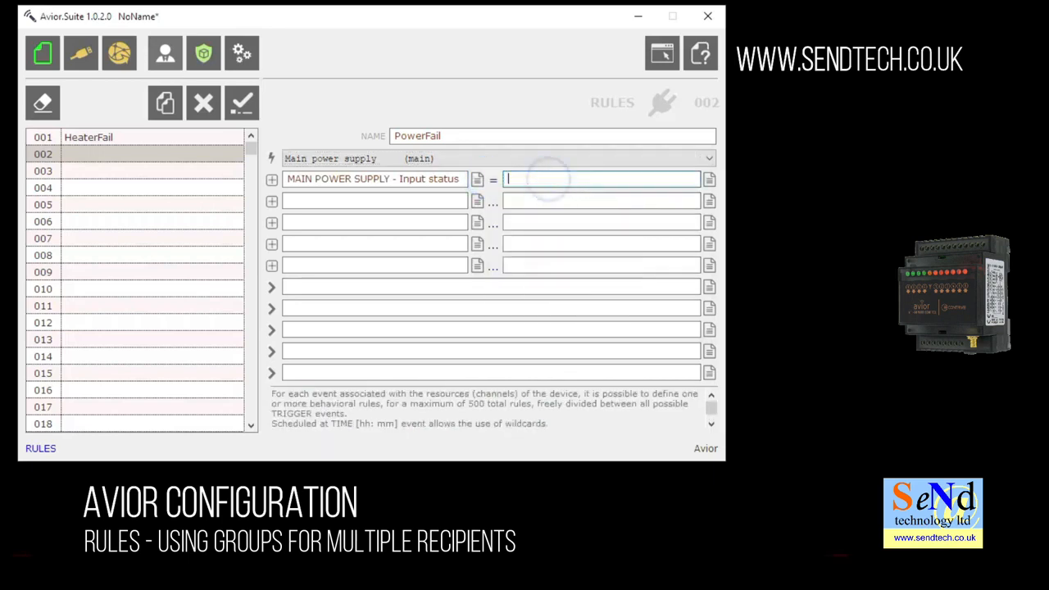
type("0")
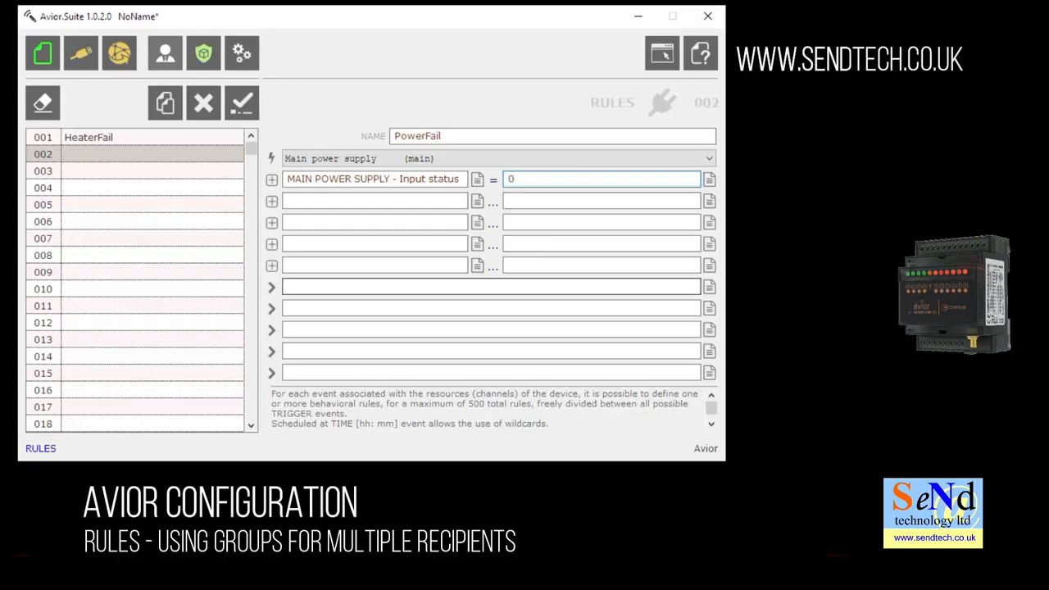
left_click(710, 287)
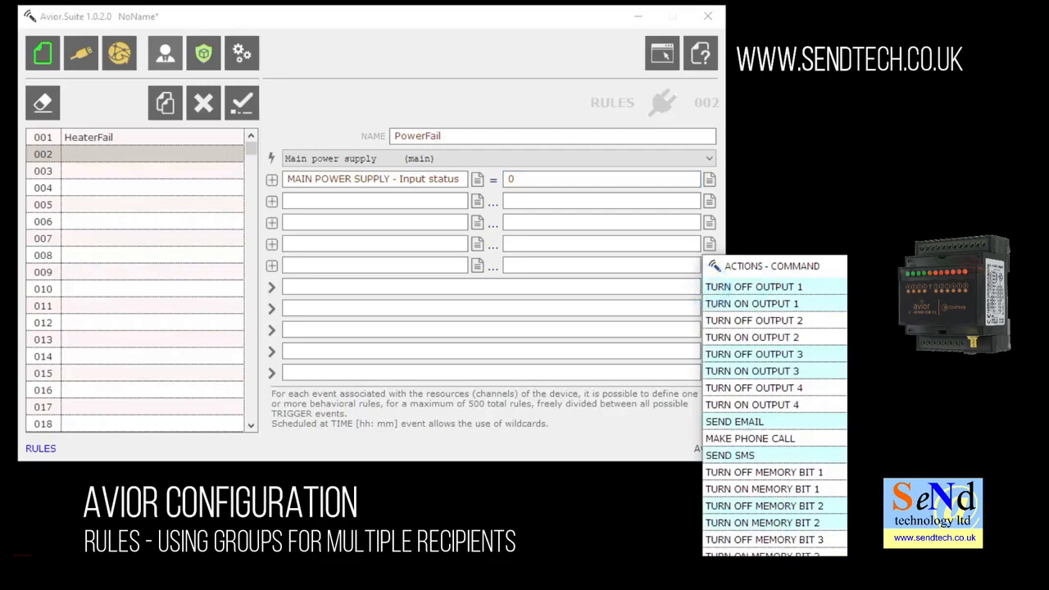
Make PowerFail send AT+SMS=night,"power has failed", save it as rule 002, and go to Users.
left_click(753, 455)
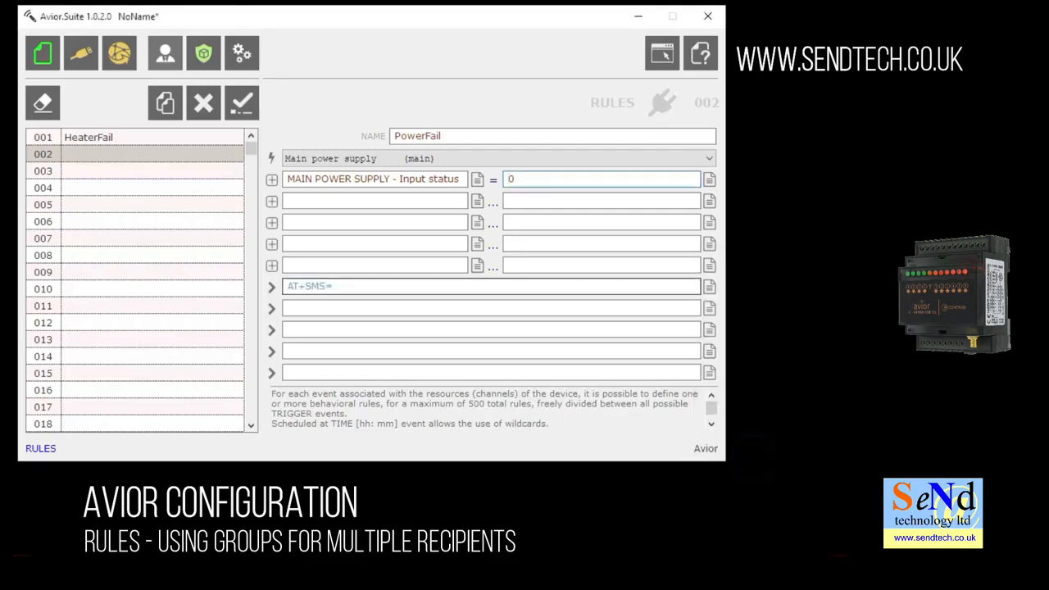
type("night")
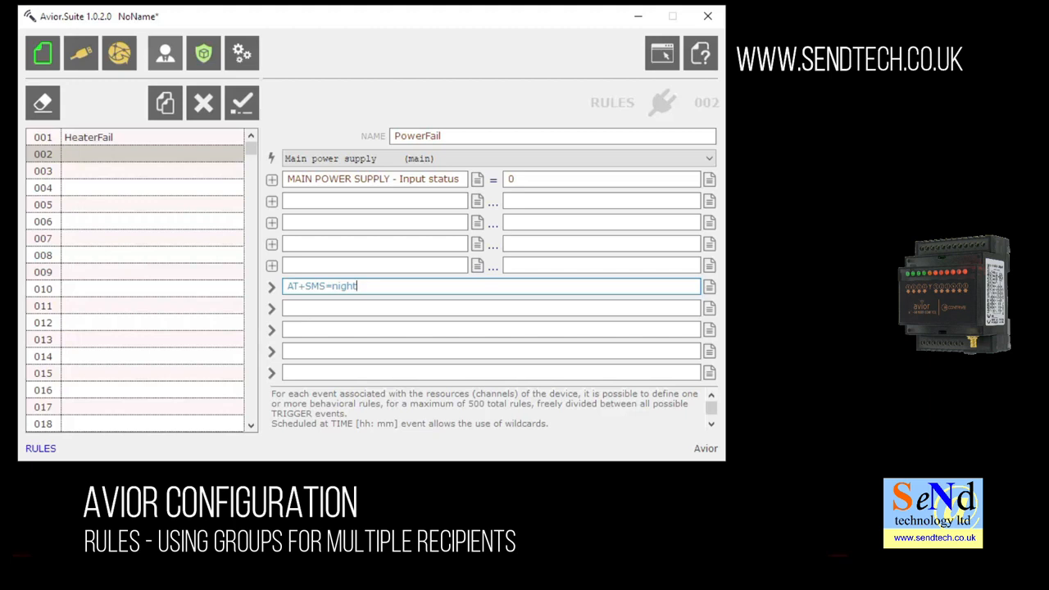
type(",\"power has failed")
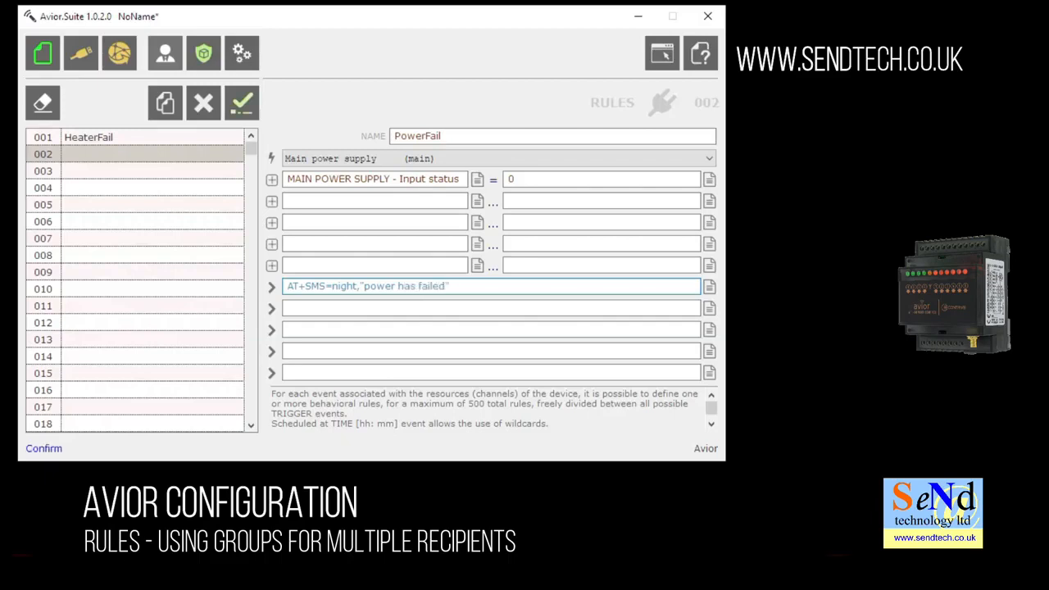
left_click(242, 102)
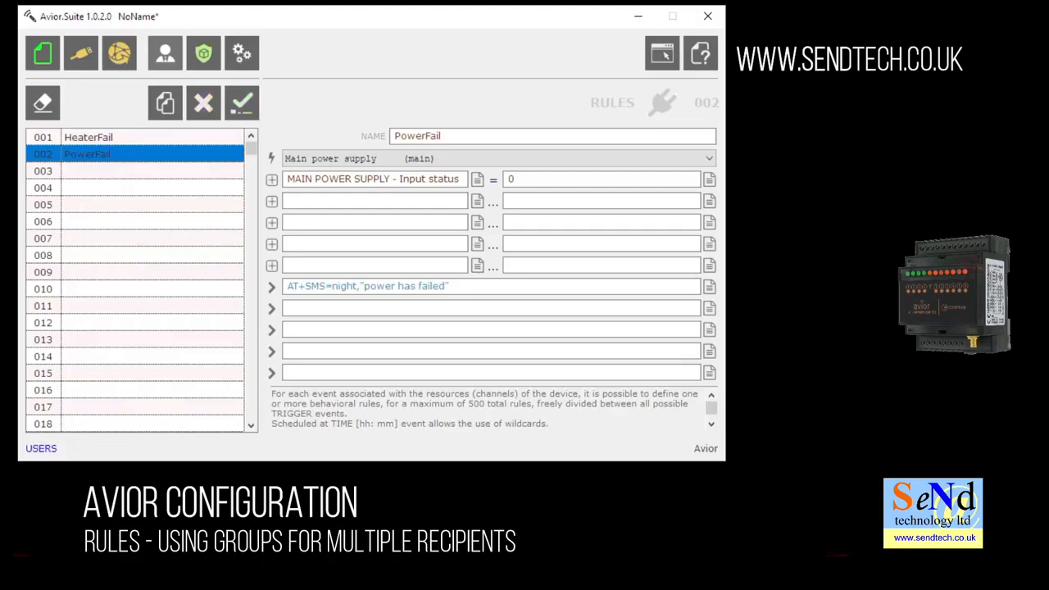
left_click(165, 52)
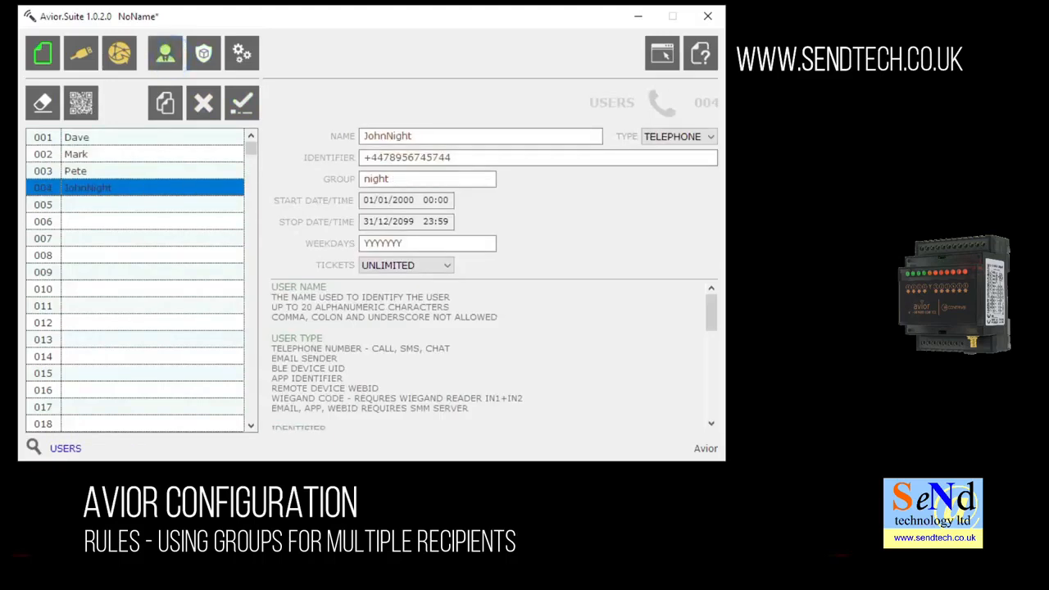
Set the night user's start time to 20:00.
double_click(398, 179)
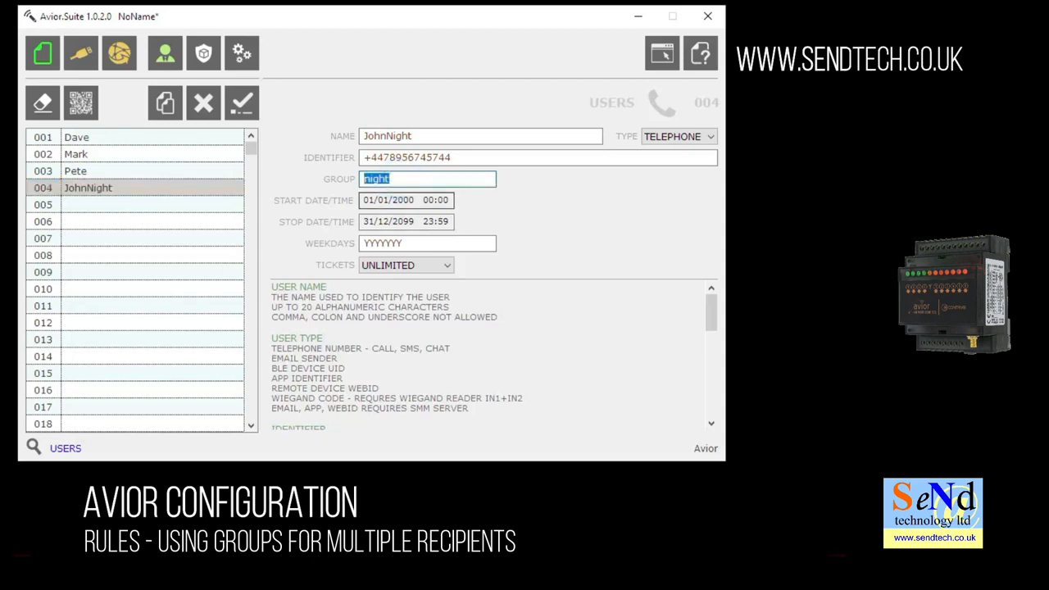
left_click(432, 199)
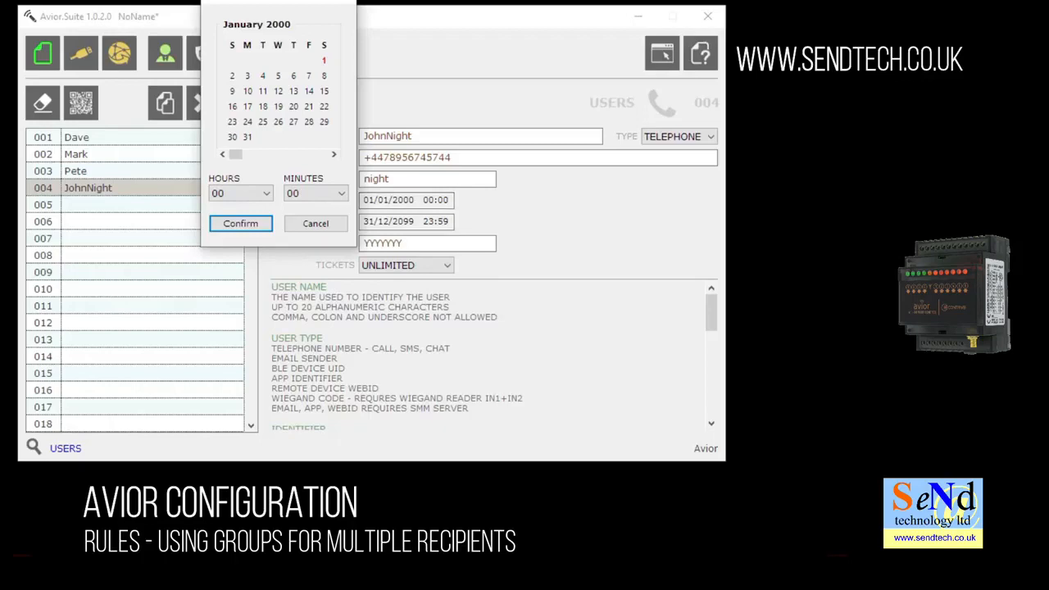
left_click(265, 193)
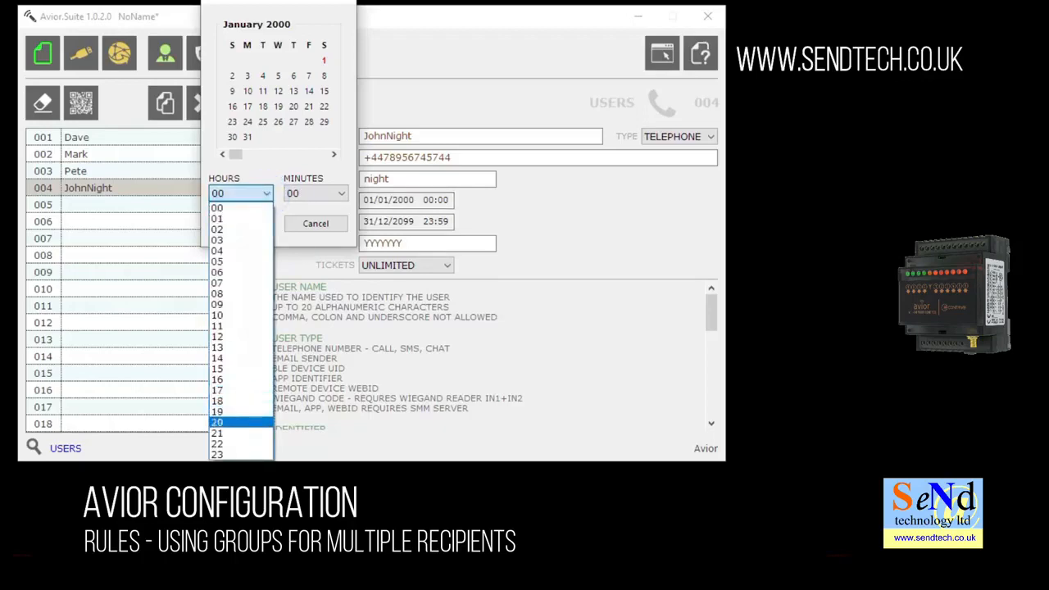
left_click(227, 422)
left_click(241, 223)
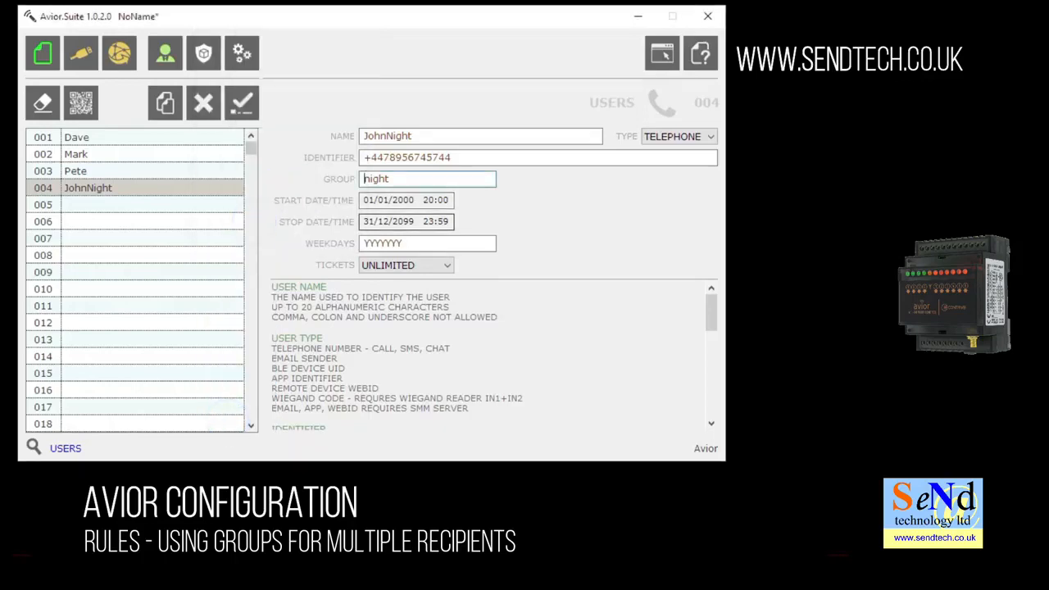
Set the night user's stop time to 06:00, keep the changes, and save.
left_click(424, 221)
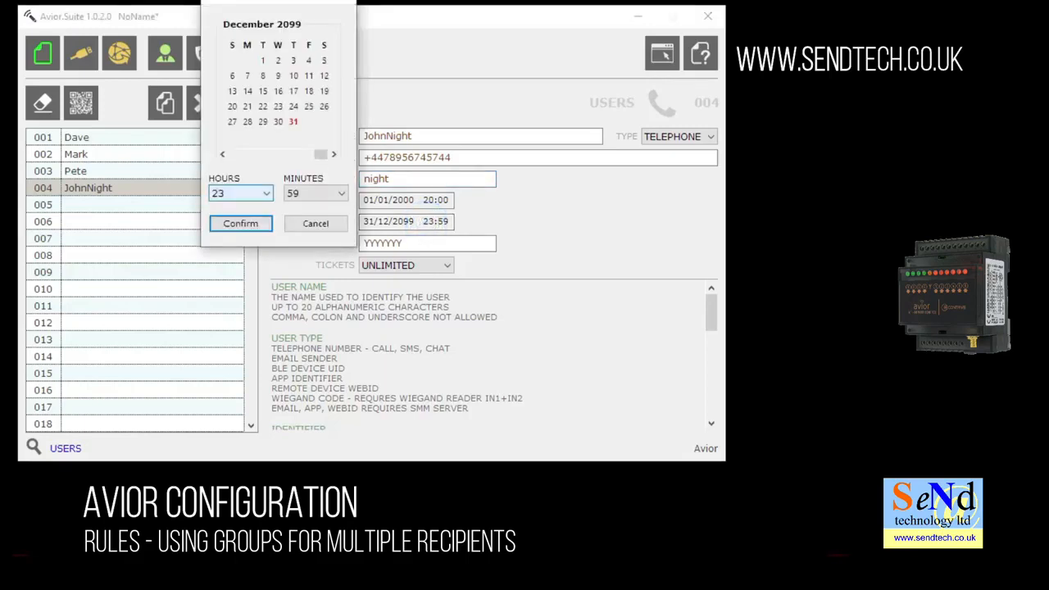
left_click(266, 193)
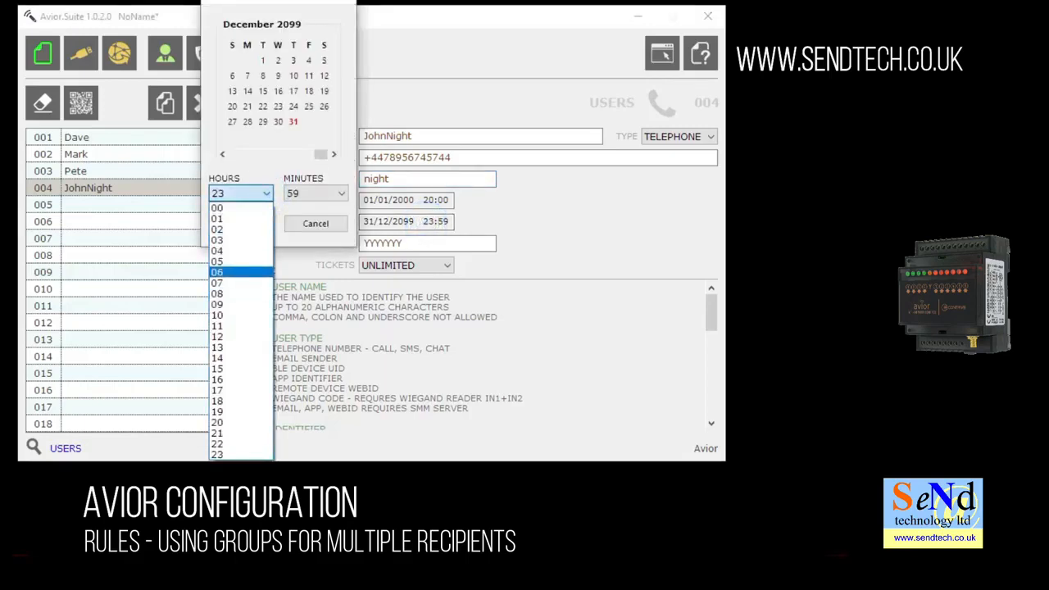
left_click(242, 272)
left_click(341, 194)
left_click(341, 217)
left_click(341, 215)
left_click(291, 208)
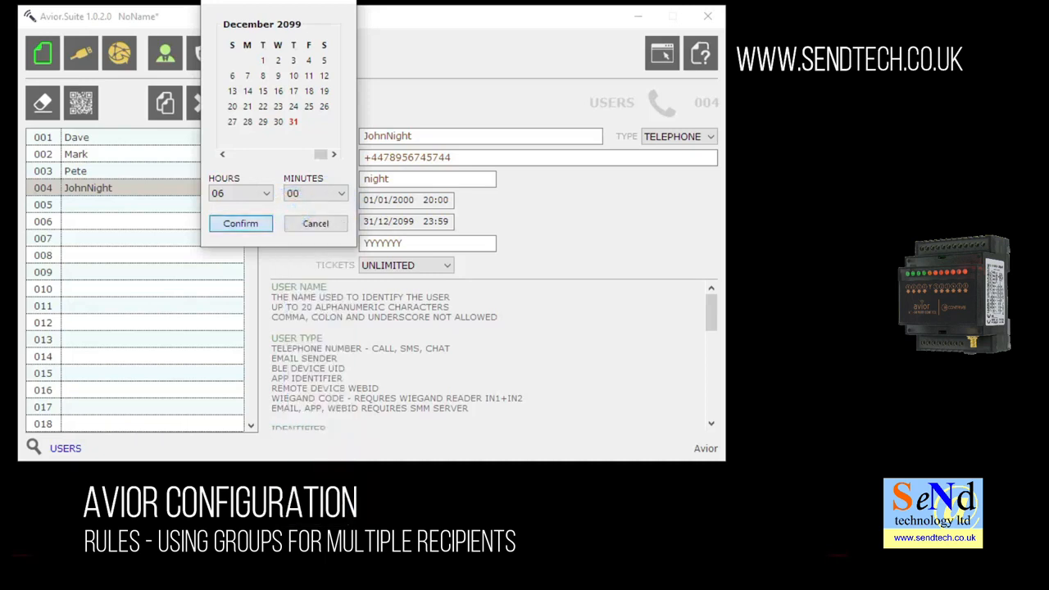
left_click(240, 223)
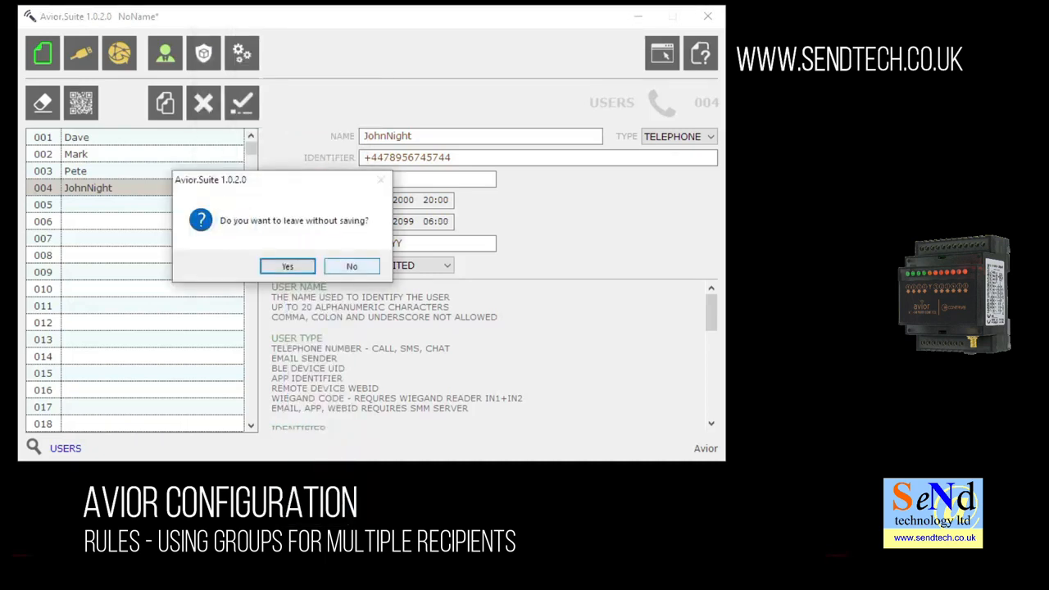
left_click(348, 267)
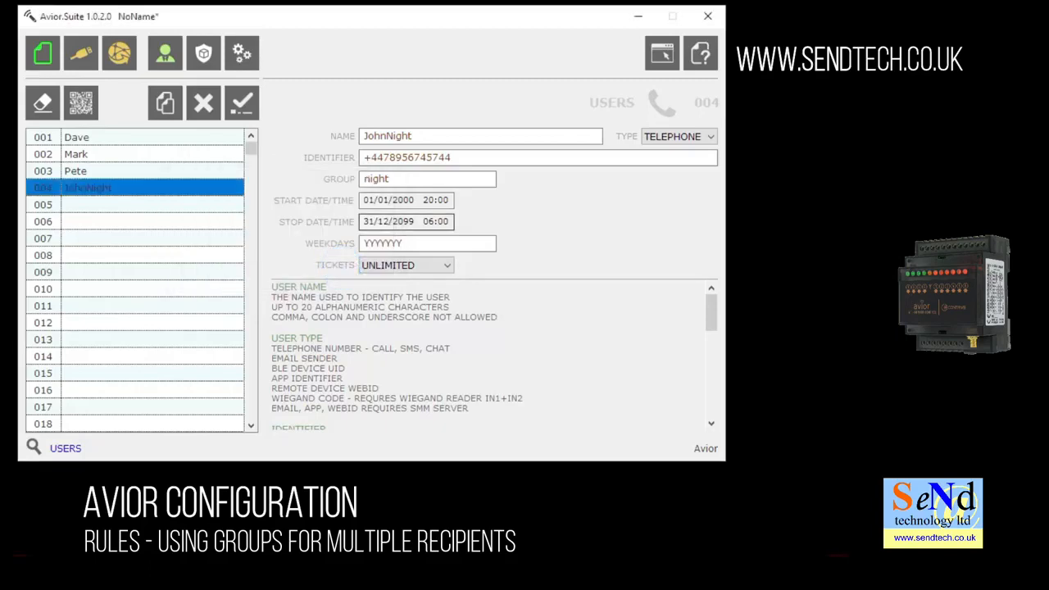
left_click(242, 103)
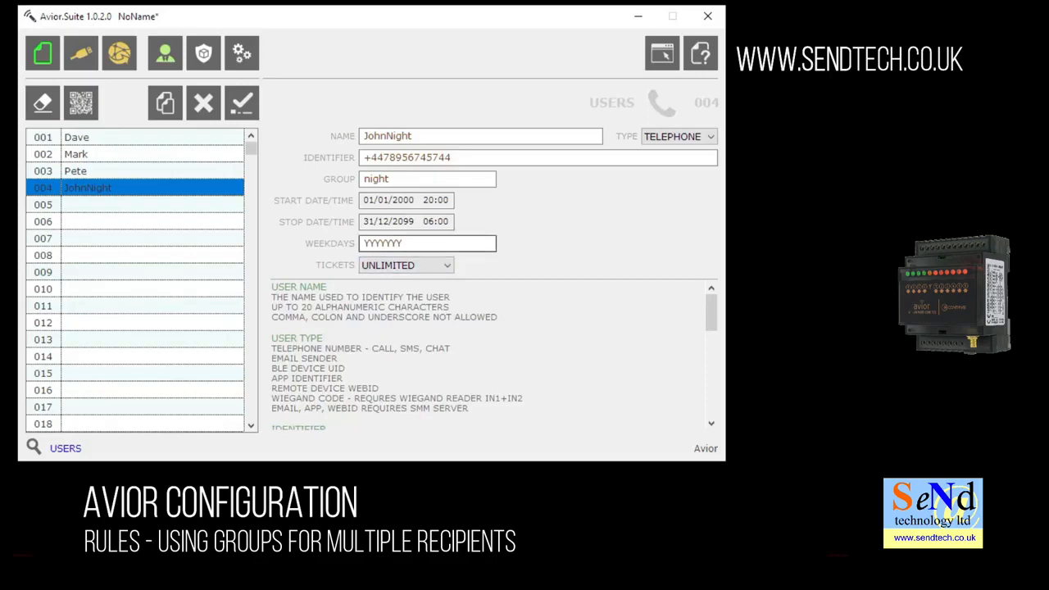
Change the user's weekdays to YYYYYNN so Saturday and Sunday are off, and save.
left_click_drag(403, 243, 390, 243)
type("NN")
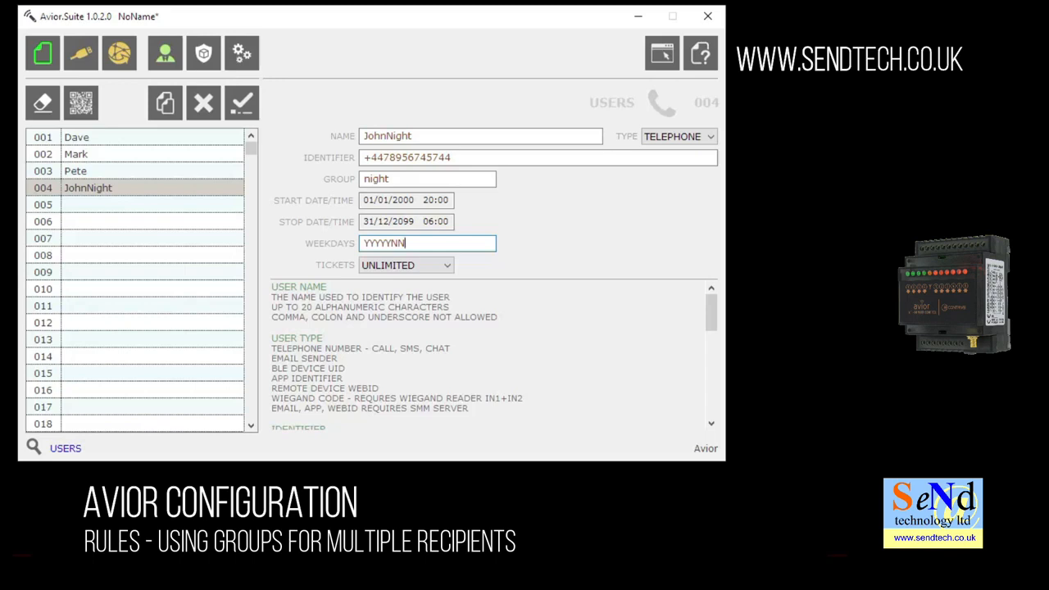
left_click(242, 103)
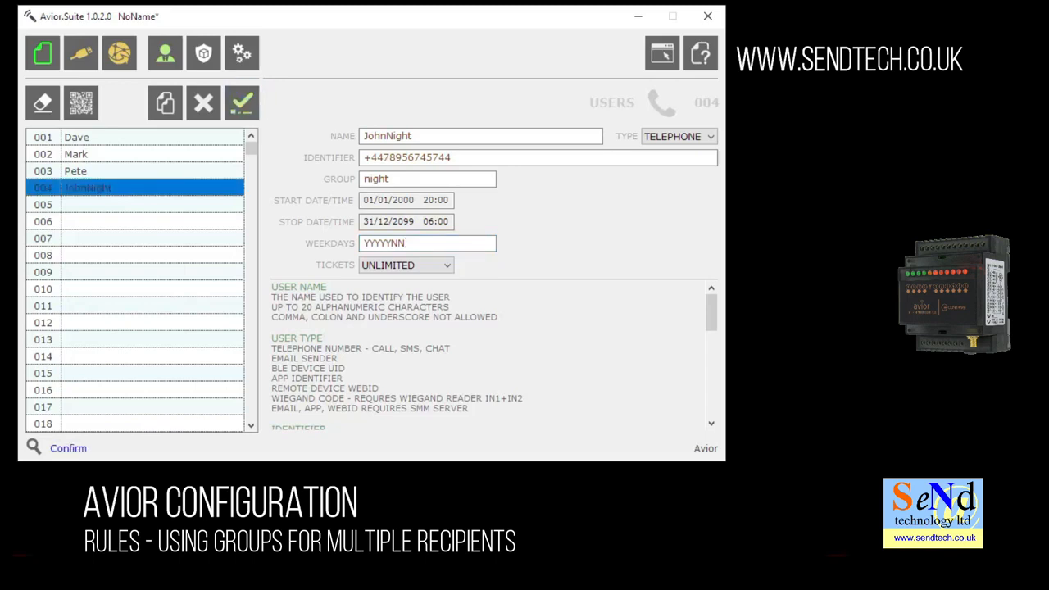